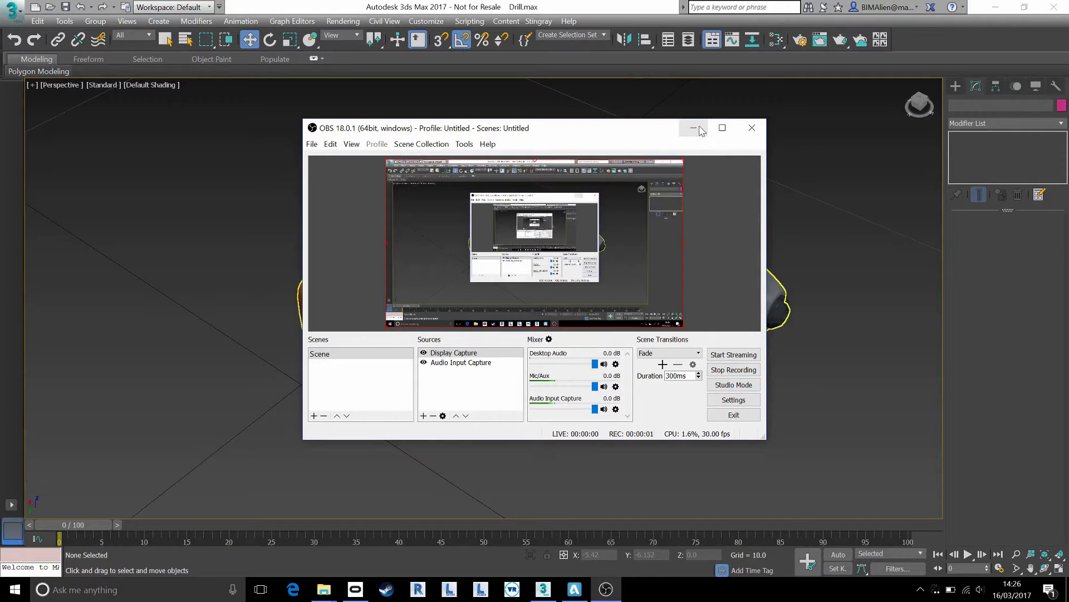
Minimize the OBS window and orbit the Perspective viewport around the drill model
{"action": "left_click", "coordinate": [693, 128]}
{"action": "middle_click_drag", "start_coordinate": [563, 268], "coordinate": [579, 381], "text": "alt"}
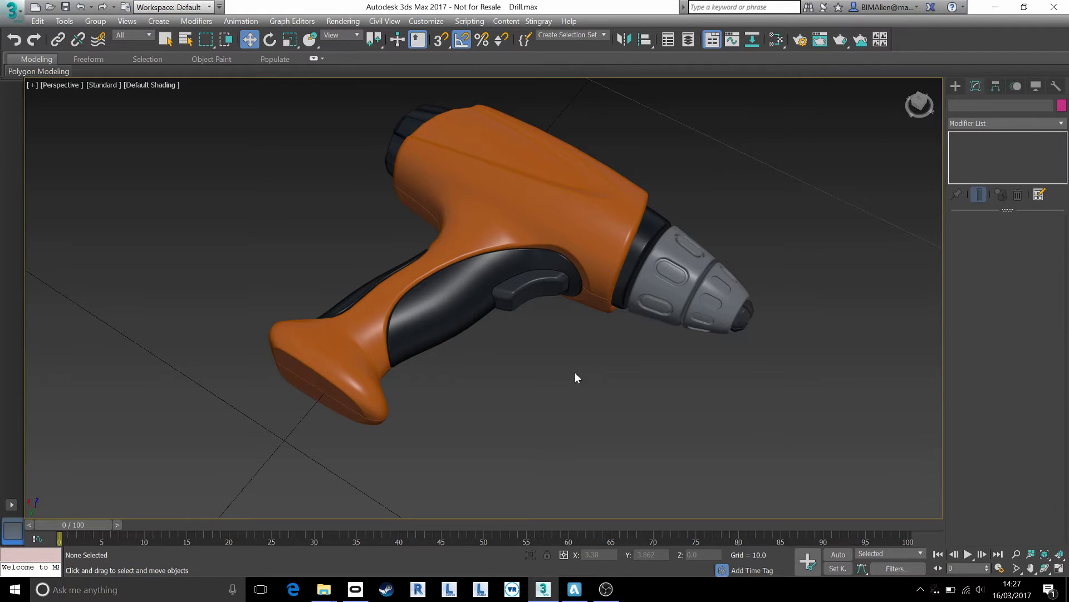
Import Drill_Concept (Finished) from the Drill_Concept folder and orbit to view the assembled drill
{"action": "left_click", "coordinate": [12, 11]}
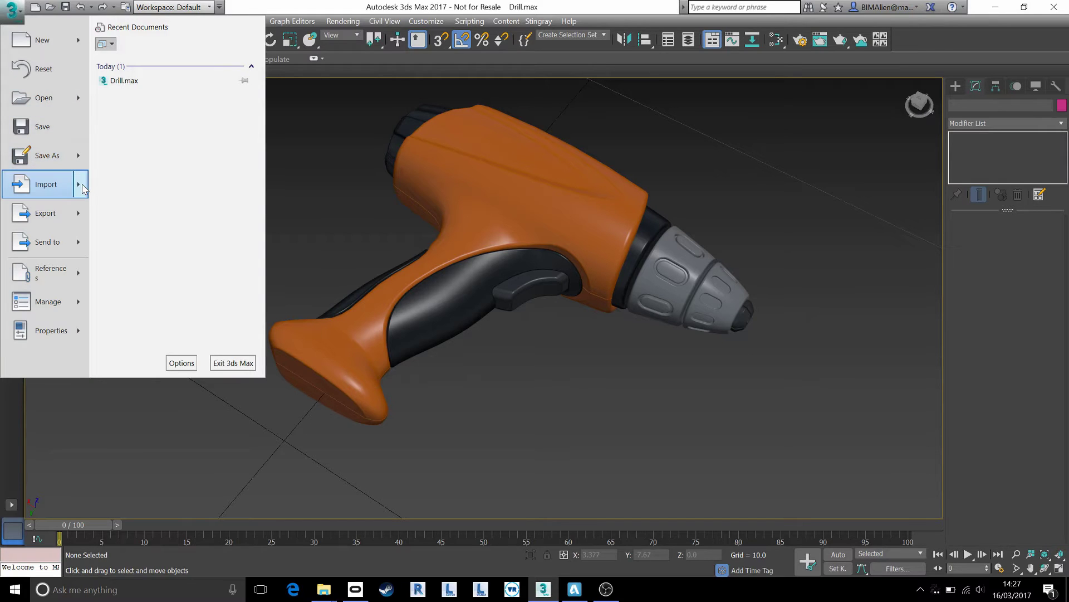
{"action": "mouse_move", "coordinate": [83, 187]}
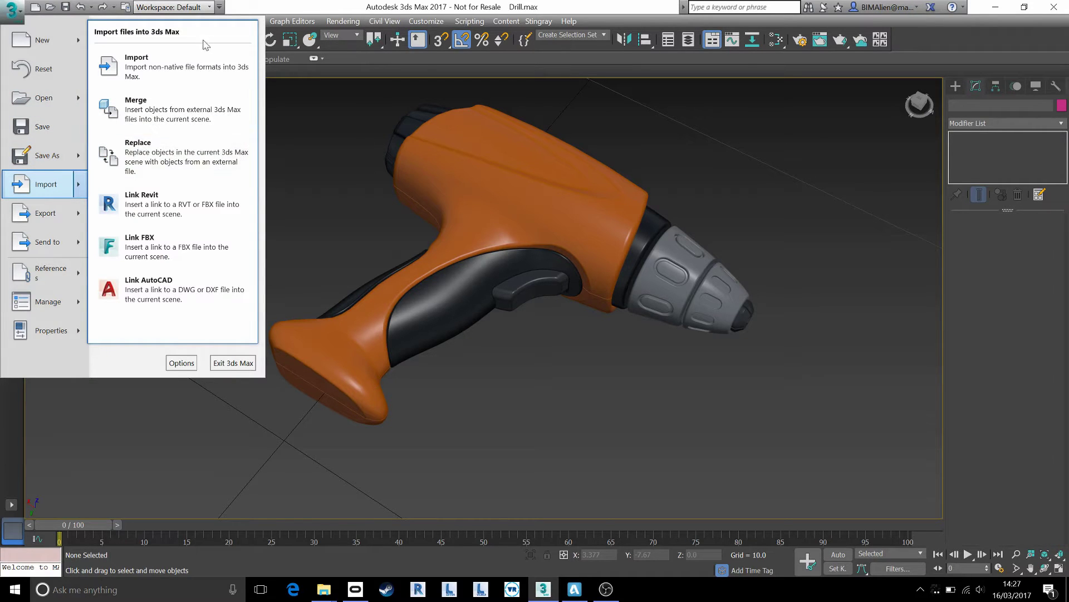
{"action": "left_click", "coordinate": [176, 65]}
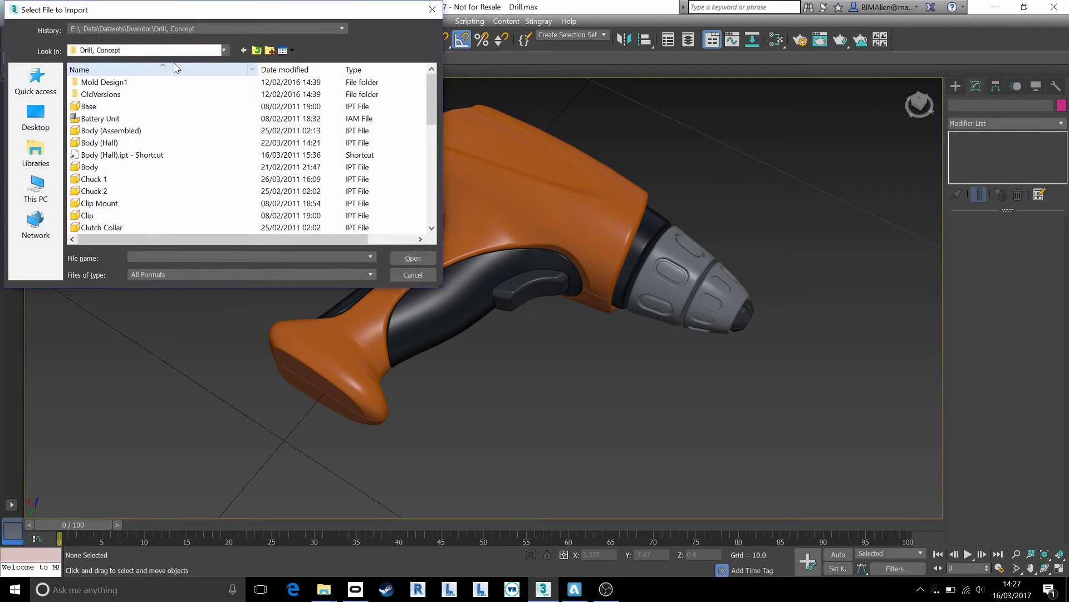
{"action": "left_click_drag", "start_coordinate": [432, 110], "coordinate": [431, 152]}
{"action": "left_click", "coordinate": [144, 156]}
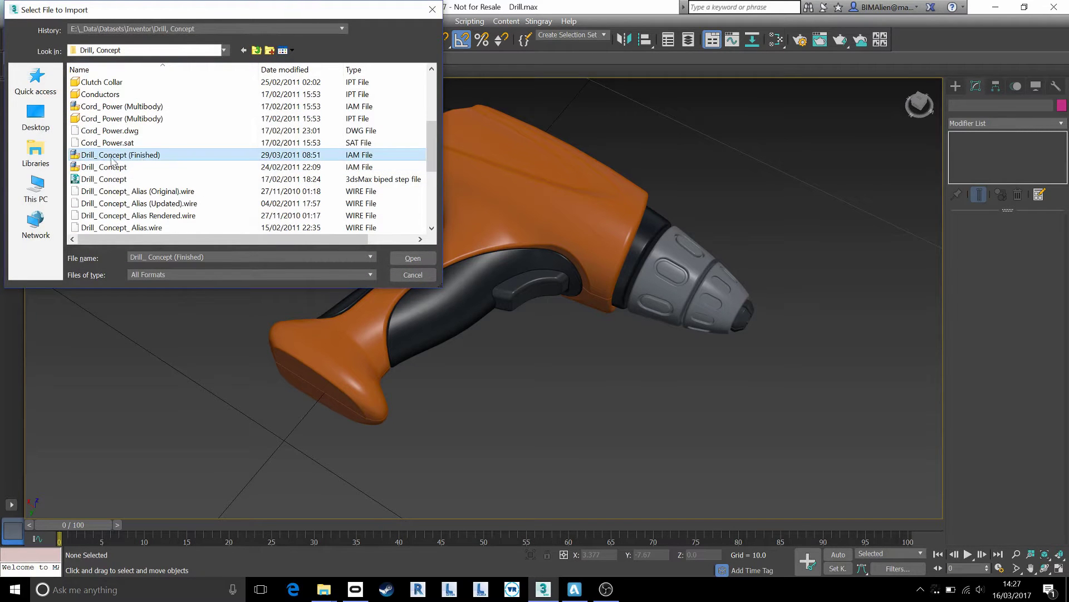
{"action": "left_click", "coordinate": [413, 275]}
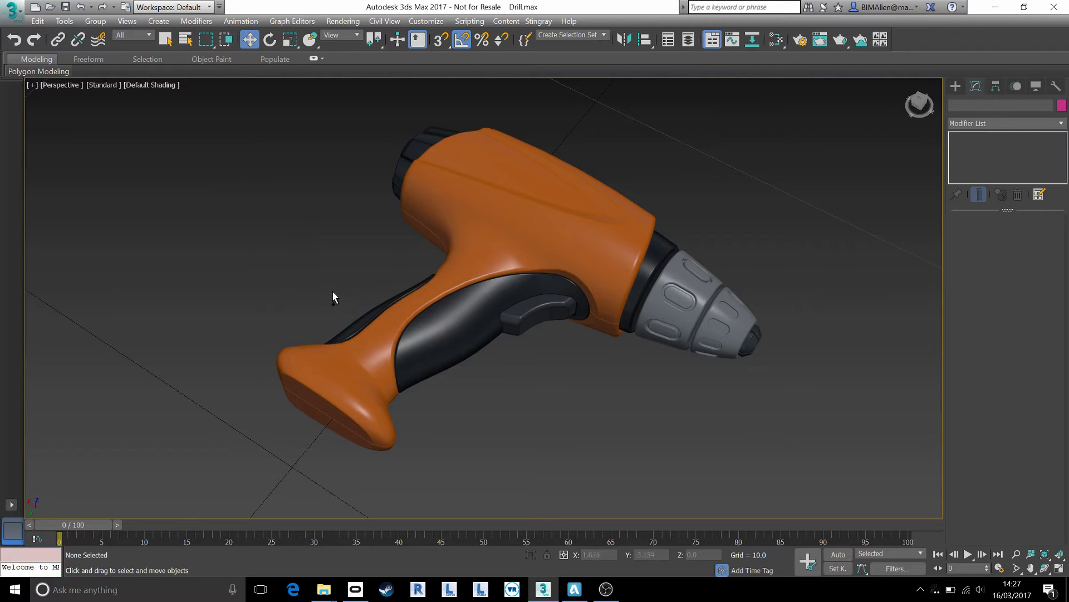
{"action": "middle_click_drag", "start_coordinate": [331, 292], "coordinate": [425, 306], "text": "alt"}
{"action": "key", "text": "w"}
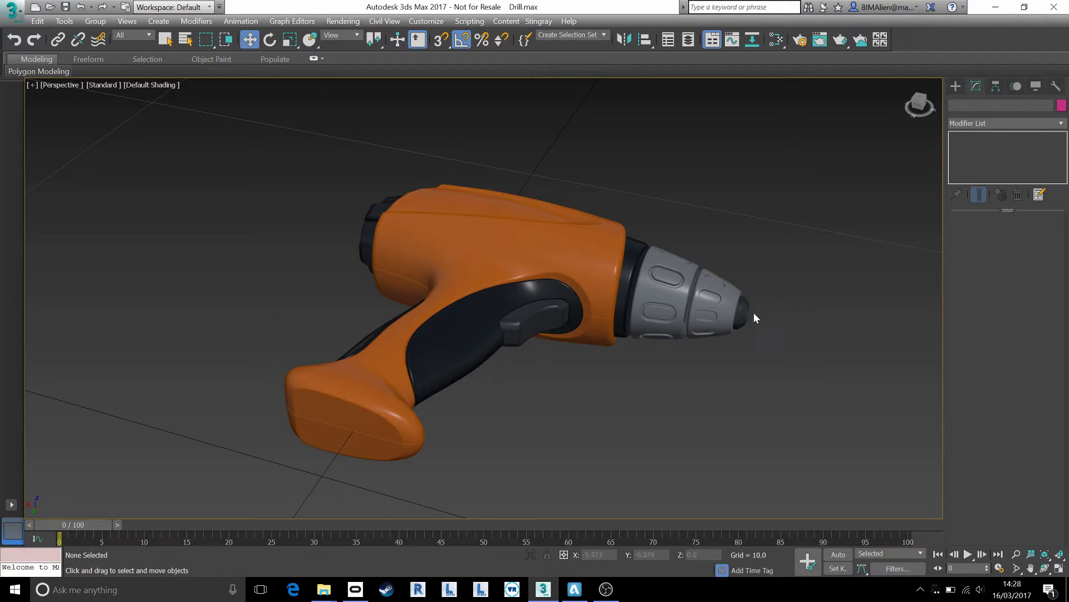
Attach the drill's inner chuck part to the Body (Assembled) mesh
{"action": "left_click", "coordinate": [717, 300]}
{"action": "middle_click_drag", "start_coordinate": [490, 316], "coordinate": [423, 296], "text": "alt"}
{"action": "key", "text": "w"}
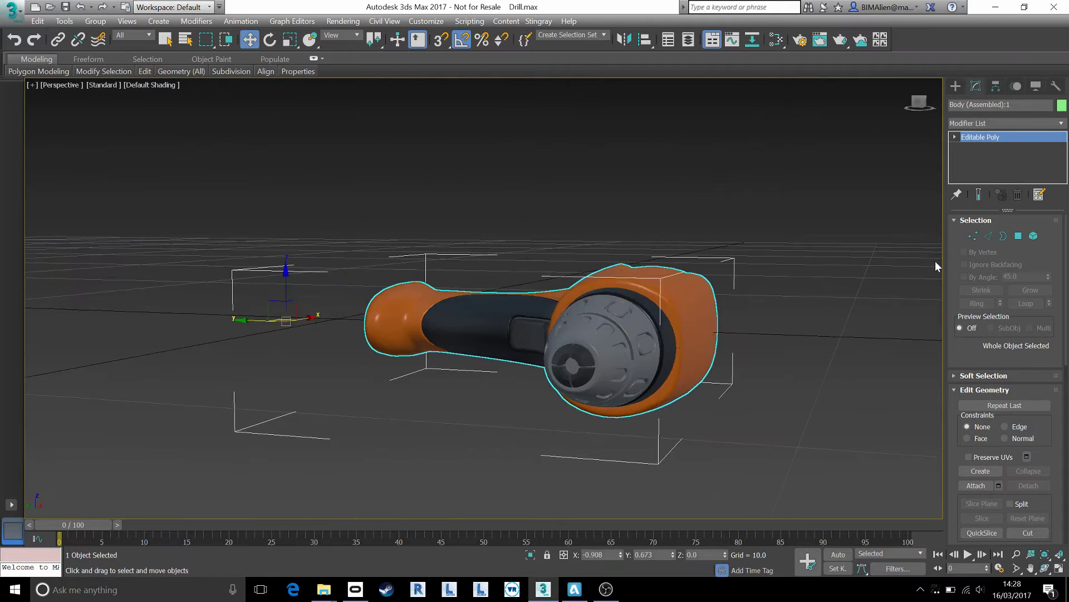
{"action": "left_click", "coordinate": [976, 486]}
{"action": "left_click", "coordinate": [576, 361]}
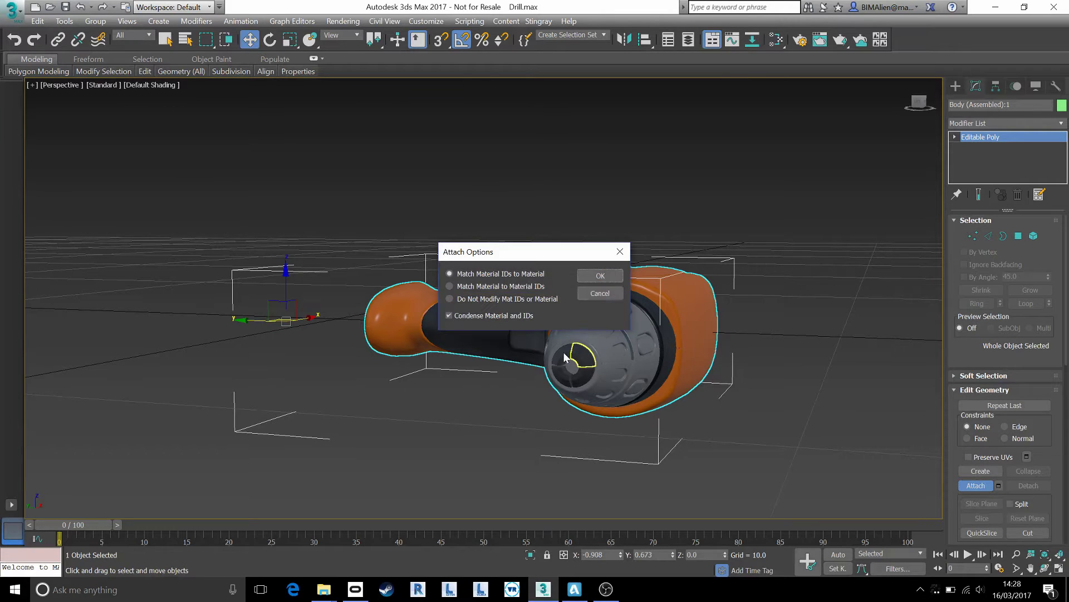
{"action": "left_click", "coordinate": [600, 275]}
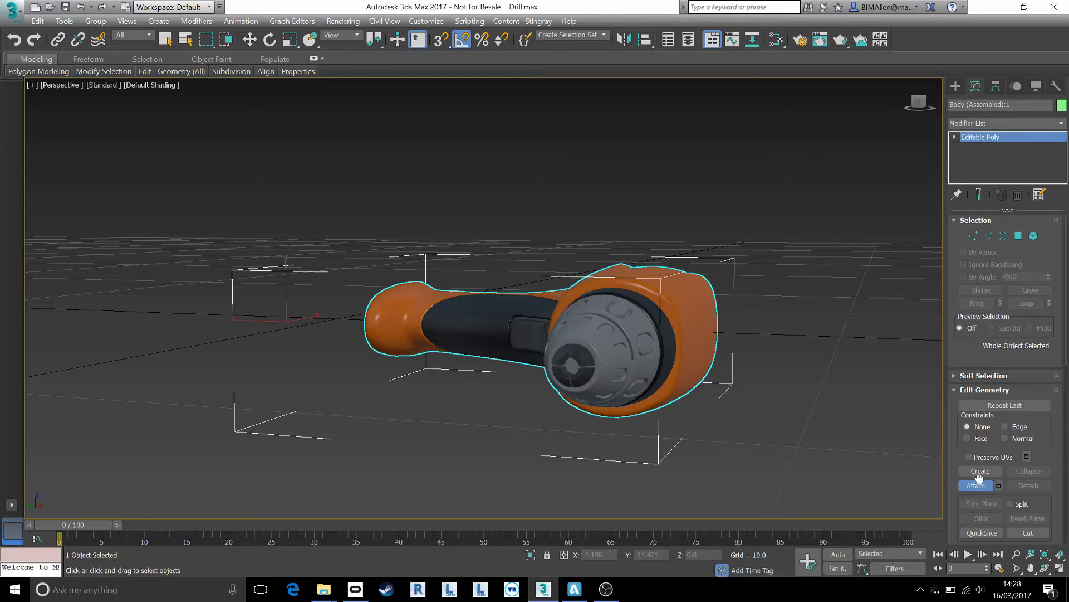
Rotate the body -110° on X in the Front view so the handle points down
{"action": "right_click", "coordinate": [633, 298]}
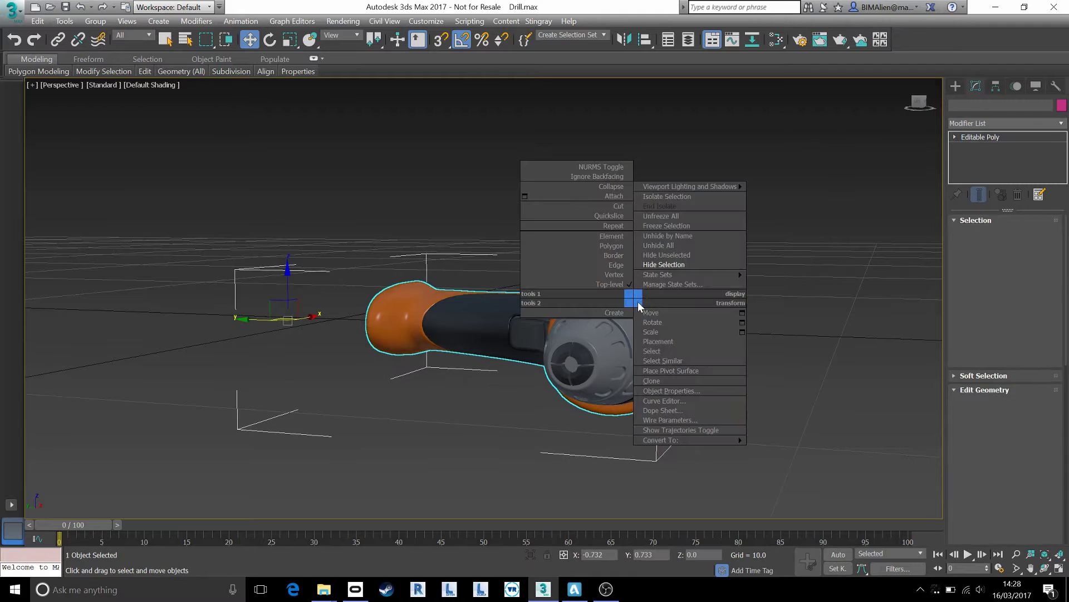
{"action": "left_click", "coordinate": [664, 265]}
{"action": "key", "text": "ctrl+z"}
{"action": "key", "text": "ctrl+r"}
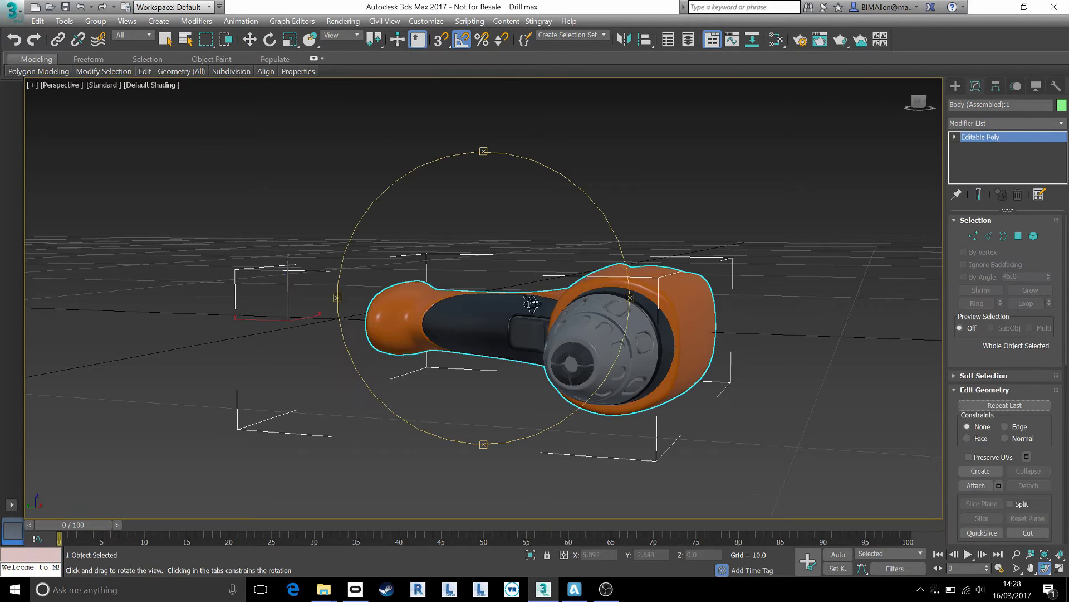
{"action": "left_click_drag", "start_coordinate": [506, 295], "coordinate": [609, 358]}
{"action": "key", "text": "w"}
{"action": "scroll", "coordinate": [610, 358], "scroll_direction": "down", "scroll_amount": 3}
{"action": "scroll", "coordinate": [591, 352], "scroll_direction": "up", "scroll_amount": 4}
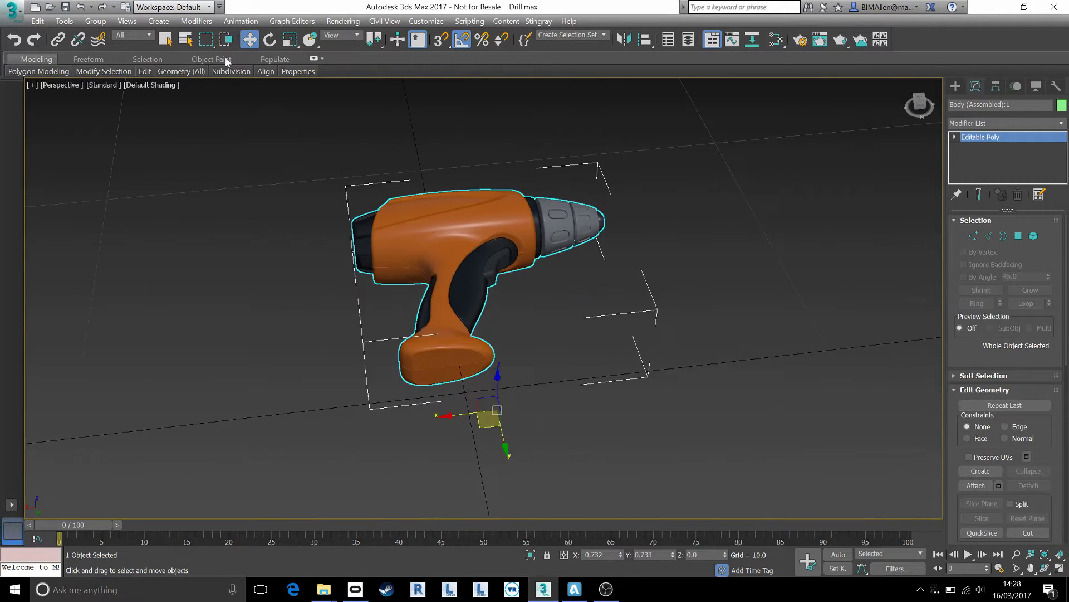
{"action": "left_click", "coordinate": [269, 40]}
{"action": "key", "text": "f"}
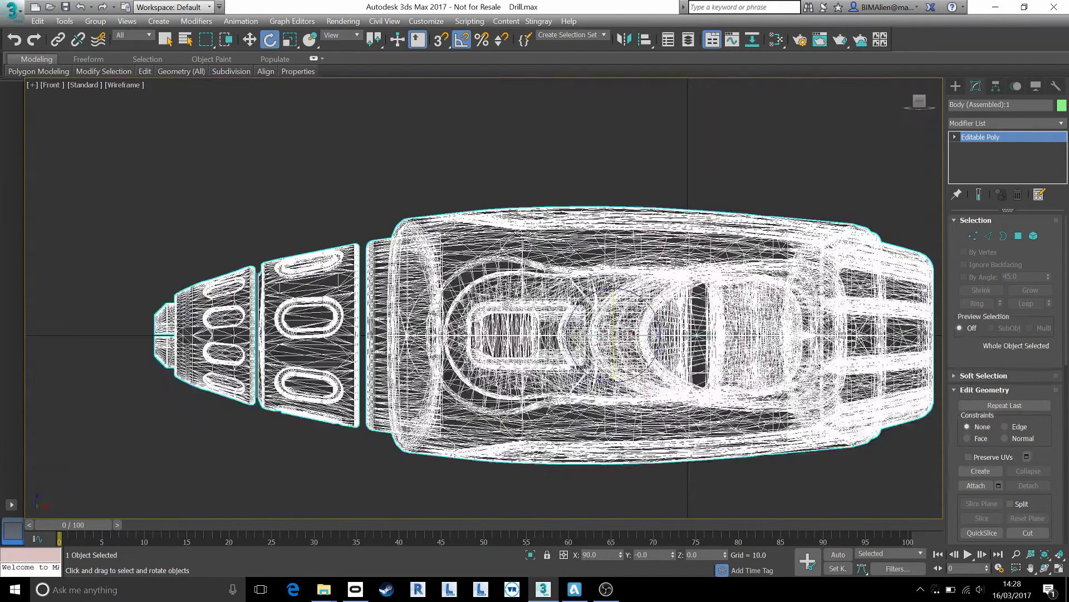
{"action": "scroll", "coordinate": [515, 301], "scroll_direction": "down", "scroll_amount": 5}
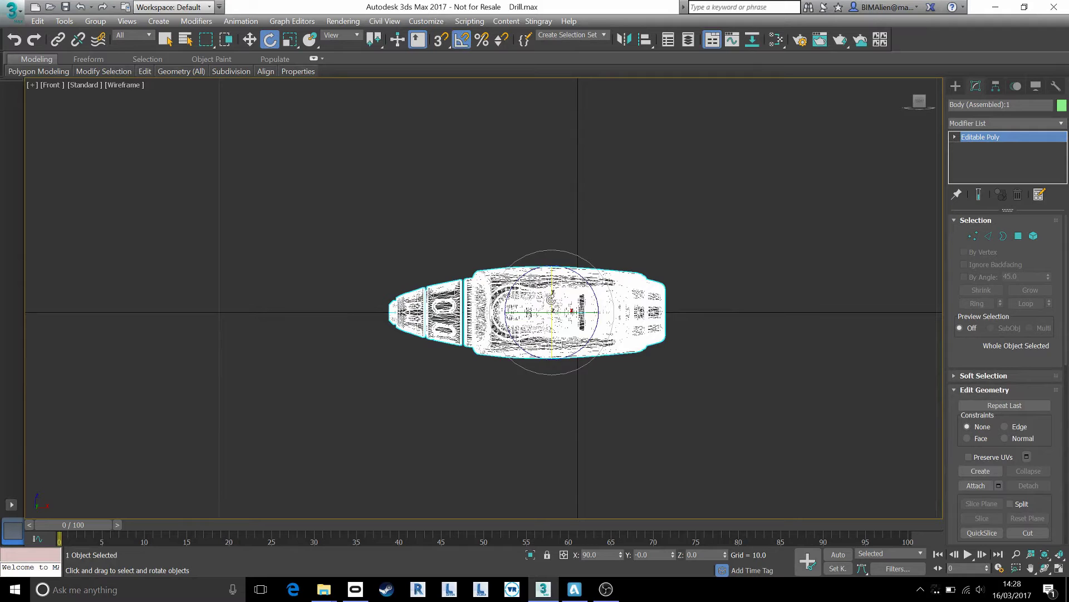
{"action": "left_click_drag", "start_coordinate": [552, 299], "coordinate": [562, 328]}
Move the drill down so its base sits on the grid
{"action": "left_click", "coordinate": [250, 39]}
{"action": "scroll", "coordinate": [562, 329], "scroll_direction": "down", "scroll_amount": 5}
{"action": "key", "text": "l"}
{"action": "scroll", "coordinate": [560, 322], "scroll_direction": "down", "scroll_amount": 3}
{"action": "key", "text": "p"}
{"action": "middle_click_drag", "start_coordinate": [483, 351], "coordinate": [625, 384], "text": "alt"}
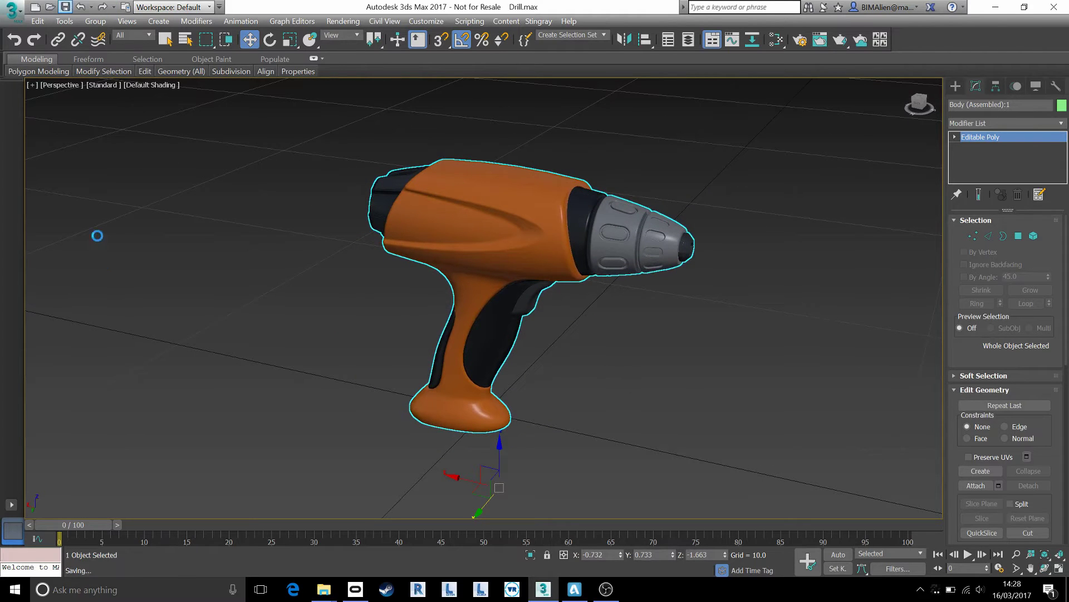
Export the scene through Game Exporter with Model Default settings as Drill on the Desktop, replacing the old file
{"action": "key", "text": "j"}
{"action": "left_click", "coordinate": [304, 201]}
{"action": "left_click", "coordinate": [11, 10]}
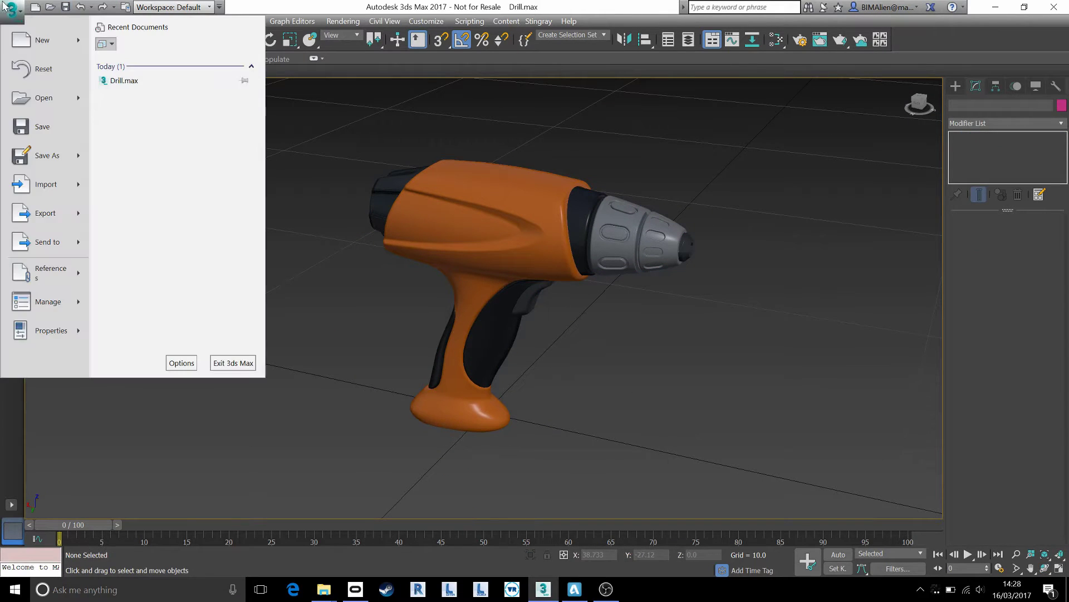
{"action": "mouse_move", "coordinate": [80, 212]}
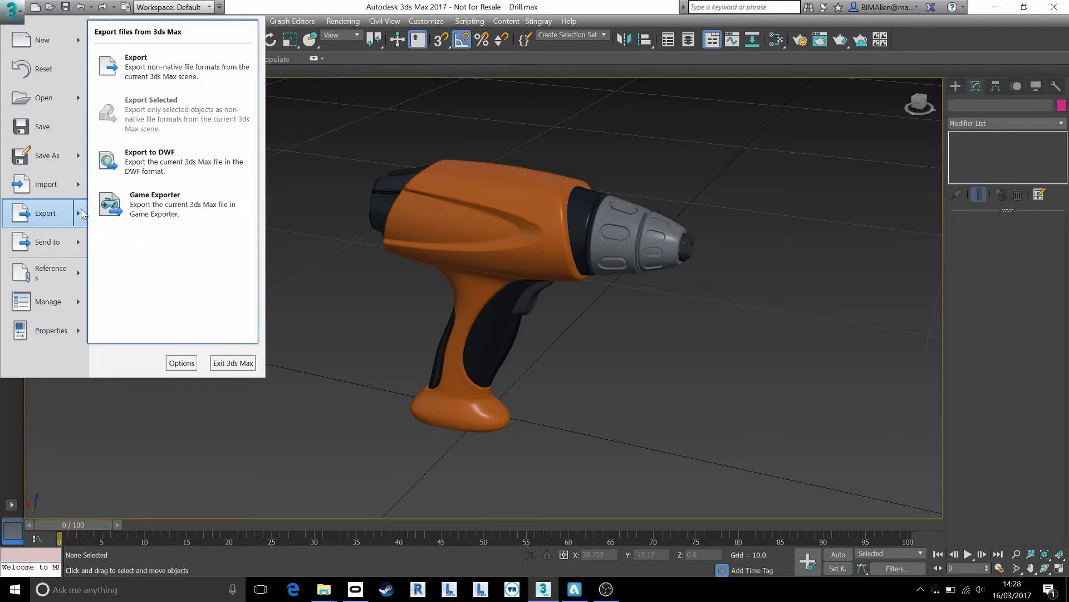
{"action": "left_click", "coordinate": [161, 209]}
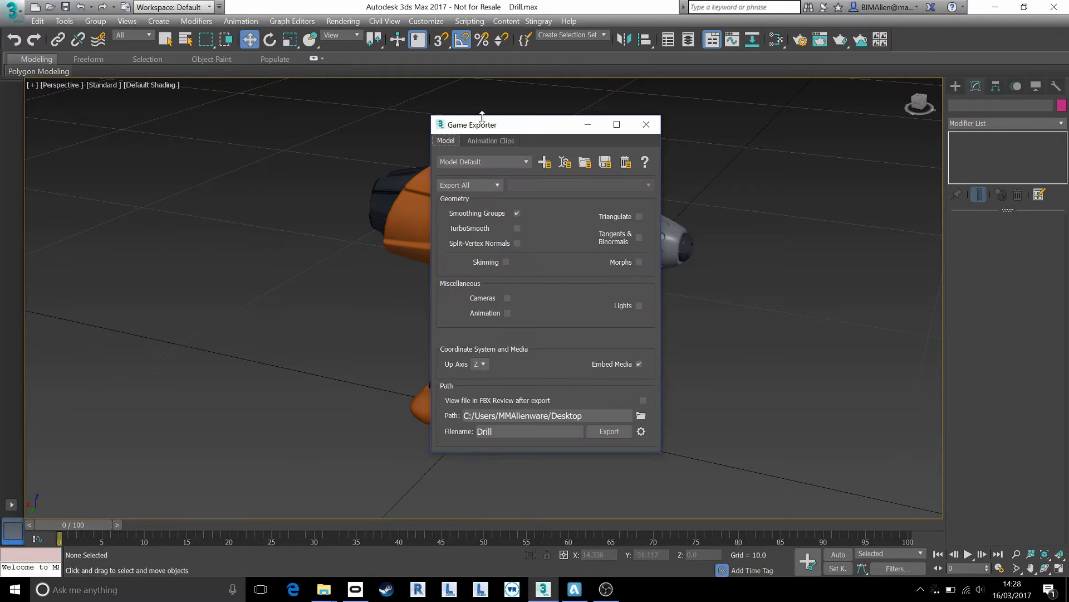
{"action": "left_click_drag", "start_coordinate": [502, 128], "coordinate": [513, 129]}
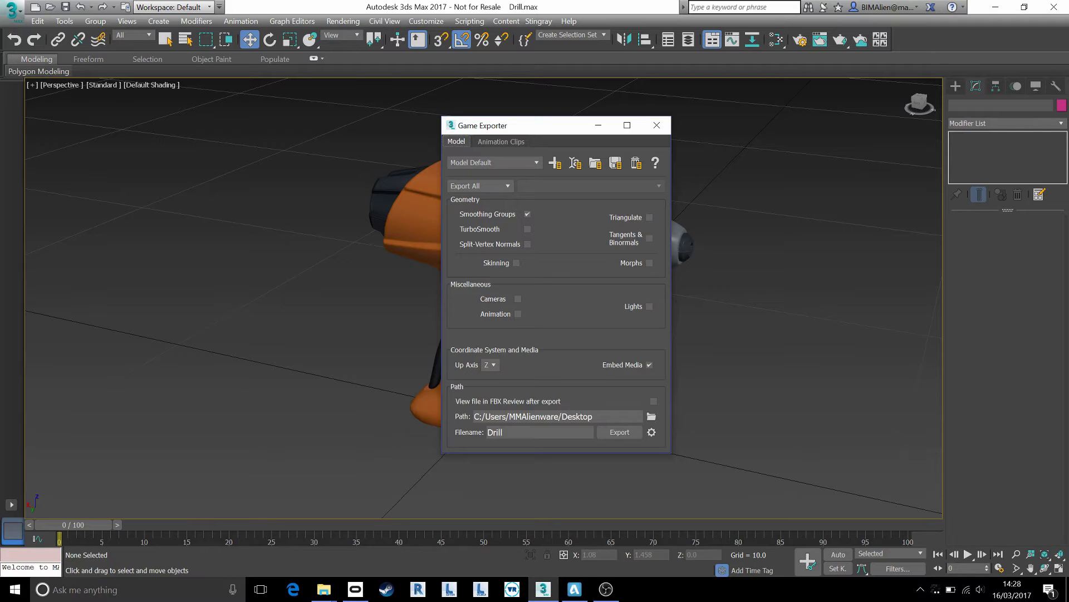
{"action": "left_click", "coordinate": [619, 432]}
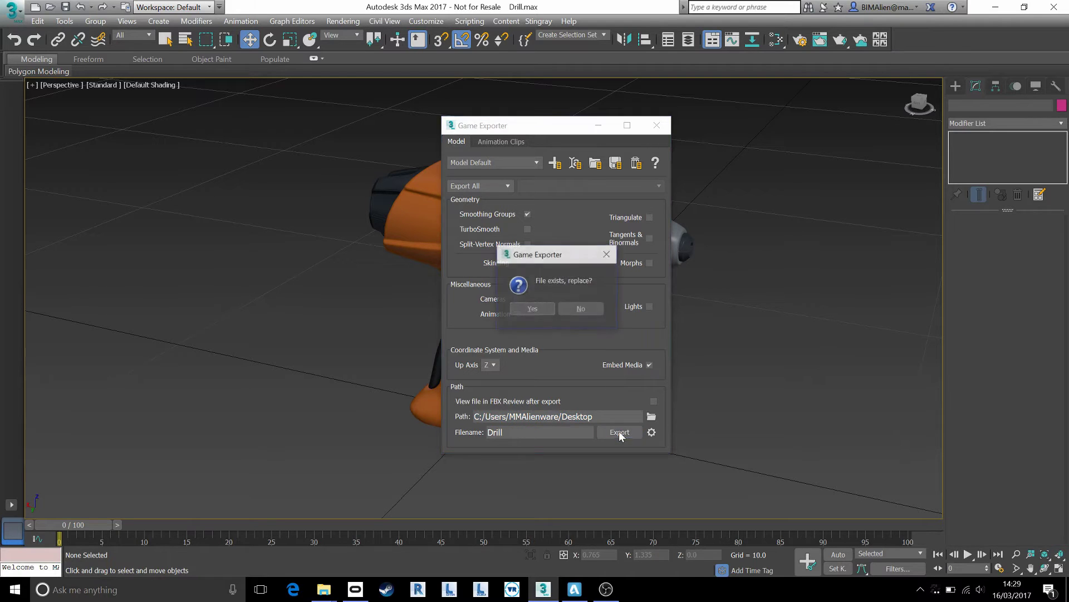
{"action": "left_click", "coordinate": [536, 305]}
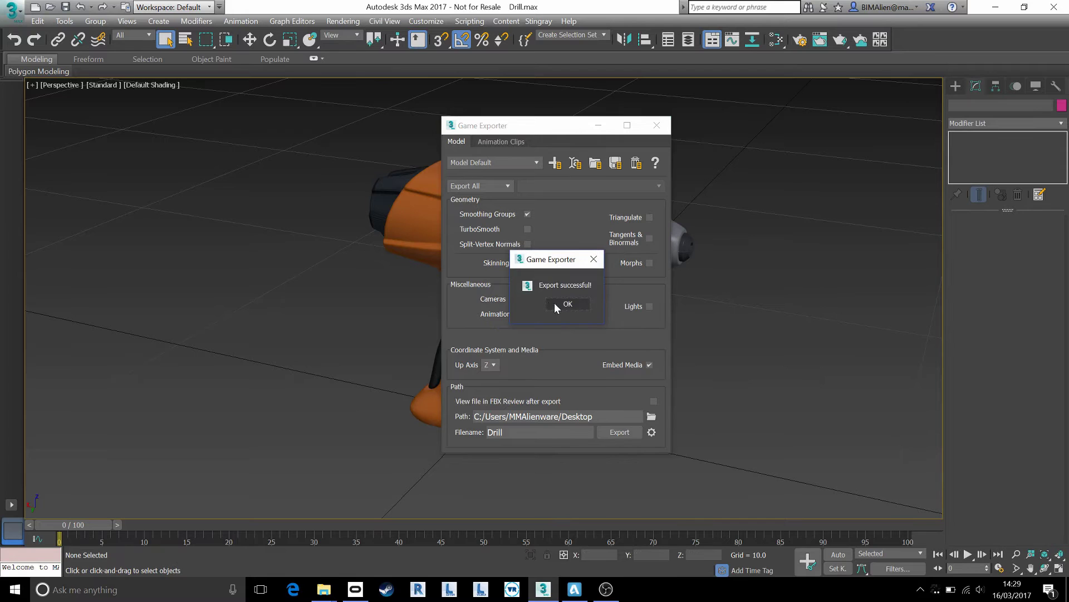
{"action": "left_click", "coordinate": [554, 303]}
{"action": "left_click", "coordinate": [657, 126]}
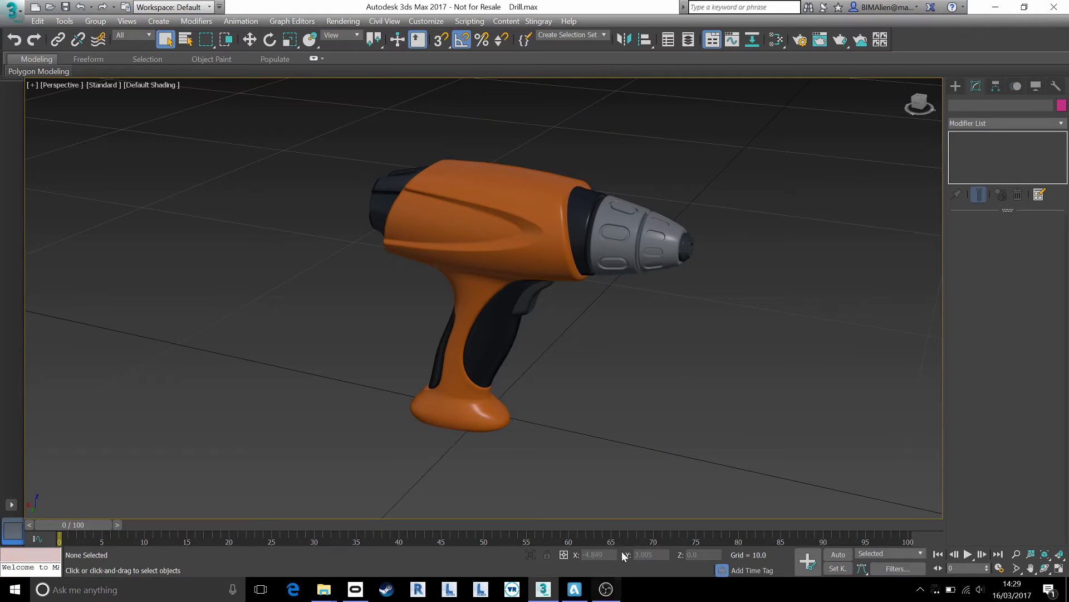
Launch Stingray 1.7.1177.0 from the Autodesk Stingray Launcher
{"action": "left_click", "coordinate": [575, 589]}
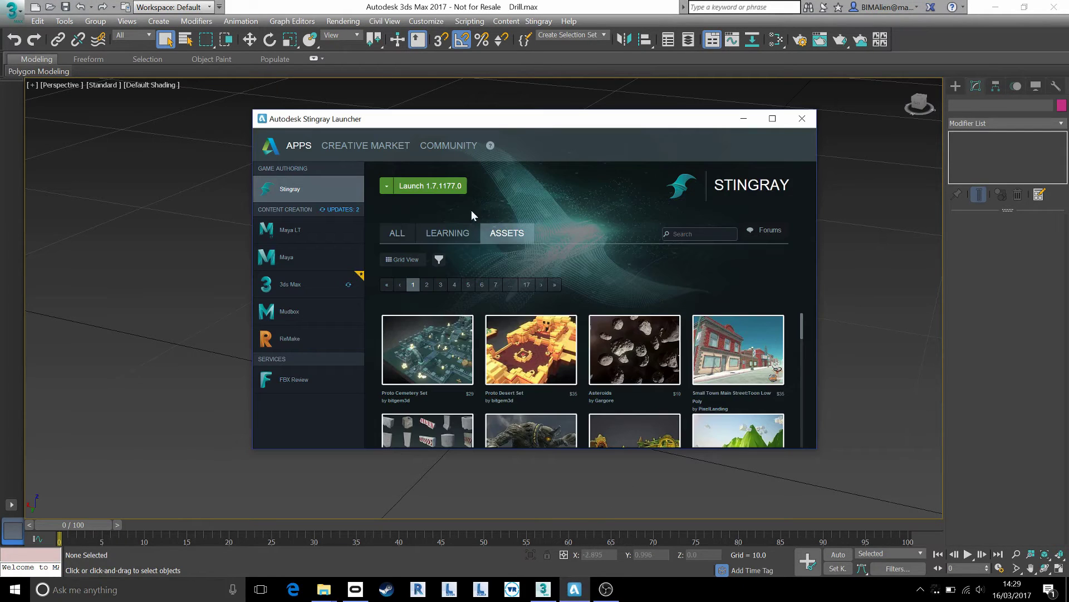
{"action": "left_click", "coordinate": [441, 188]}
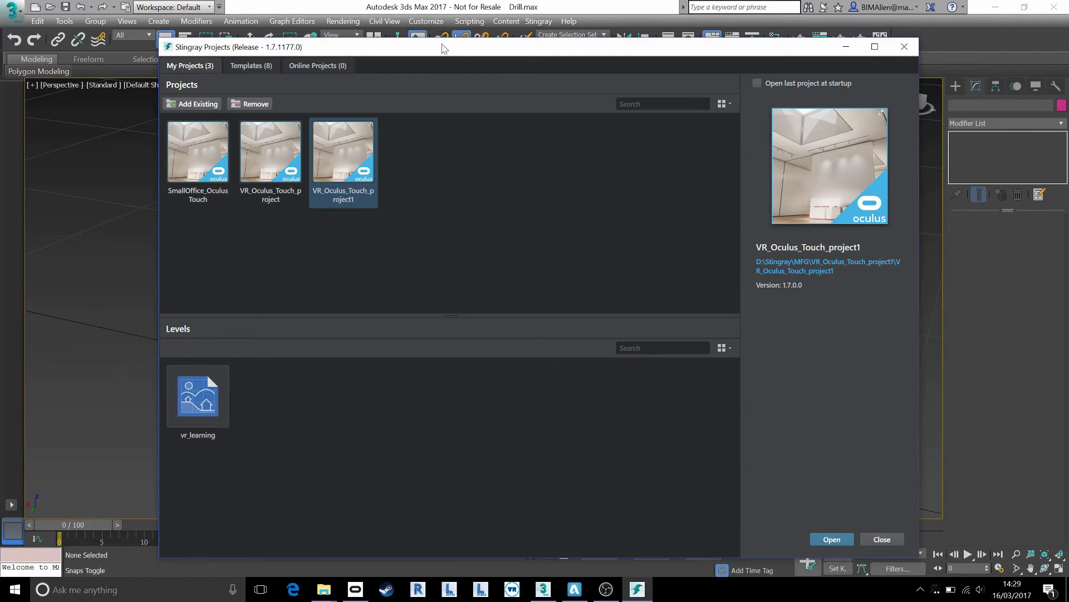
Compare the VR Oculus Touch and VR HTC Vive templates in the Templates tab
{"action": "left_click_drag", "start_coordinate": [444, 52], "coordinate": [434, 18]}
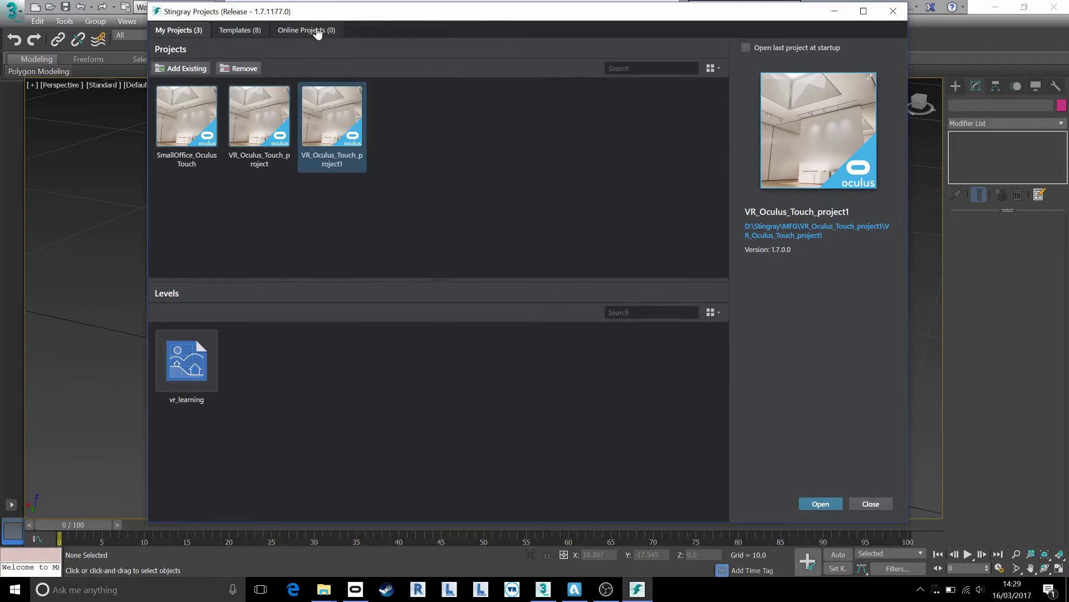
{"action": "left_click", "coordinate": [232, 30]}
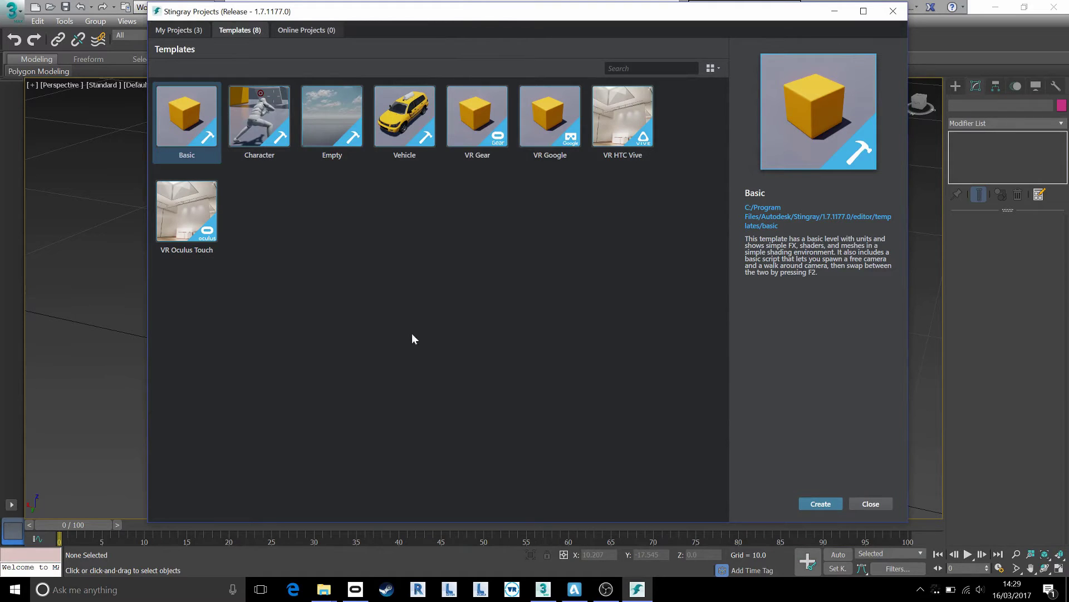
{"action": "left_click", "coordinate": [192, 213]}
{"action": "left_click", "coordinate": [614, 120]}
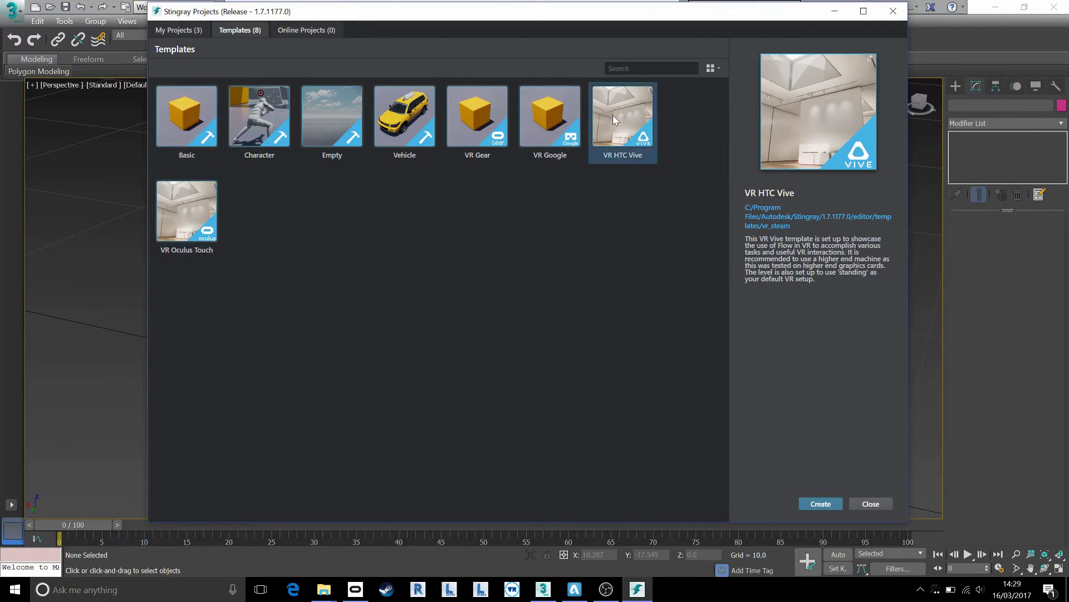
{"action": "left_click", "coordinate": [184, 202]}
{"action": "left_click", "coordinate": [626, 137]}
{"action": "left_click", "coordinate": [193, 216]}
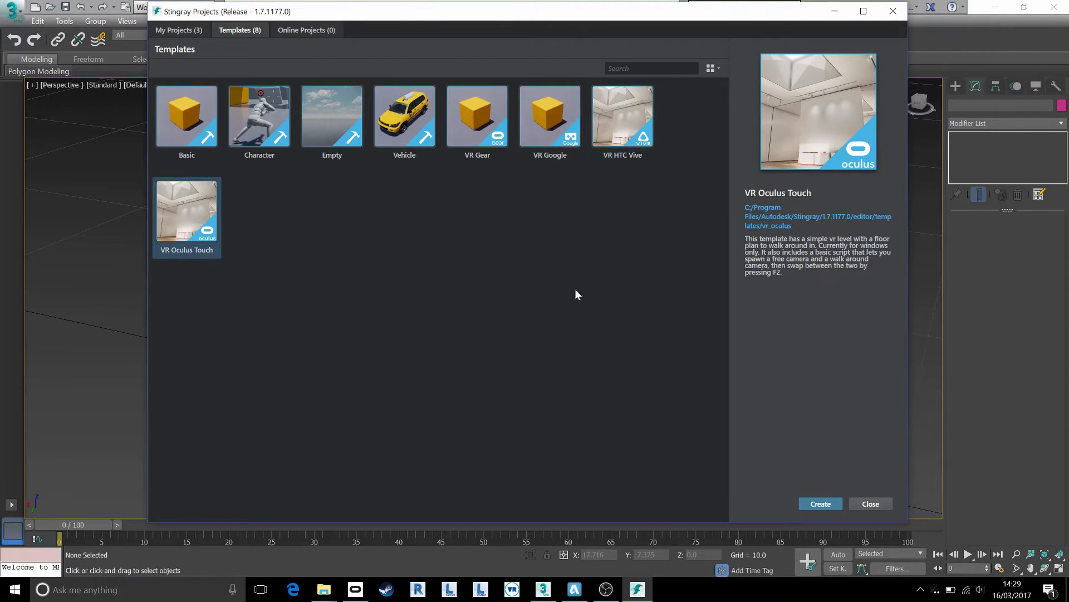
{"action": "left_click", "coordinate": [643, 112]}
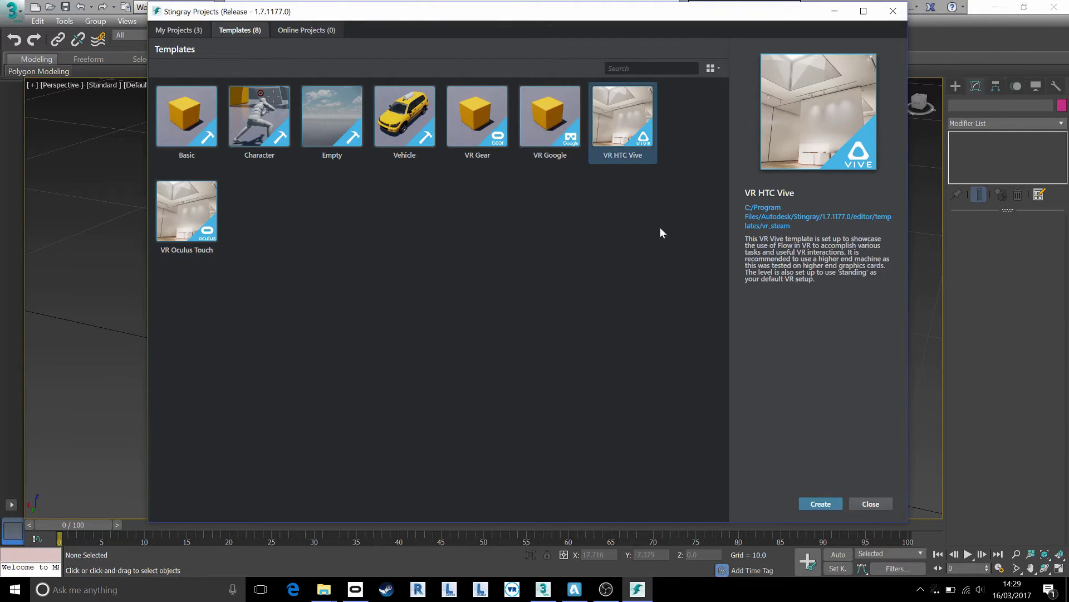
Create VR_Oculus_Touch_project2 from the VR Oculus Touch template with default name and folder
{"action": "left_click", "coordinate": [186, 211]}
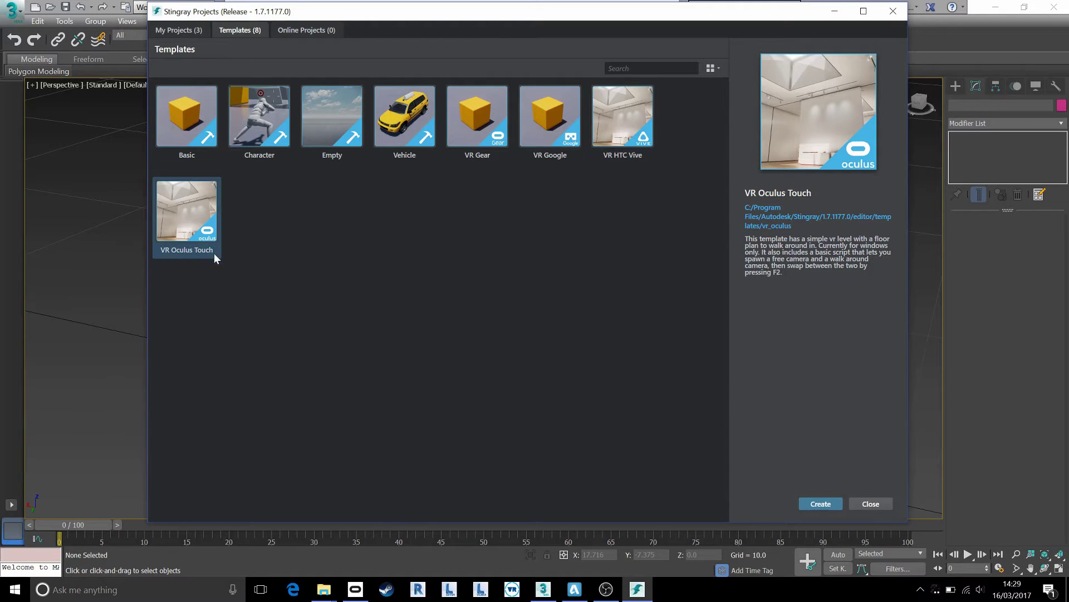
{"action": "double_click", "coordinate": [184, 219]}
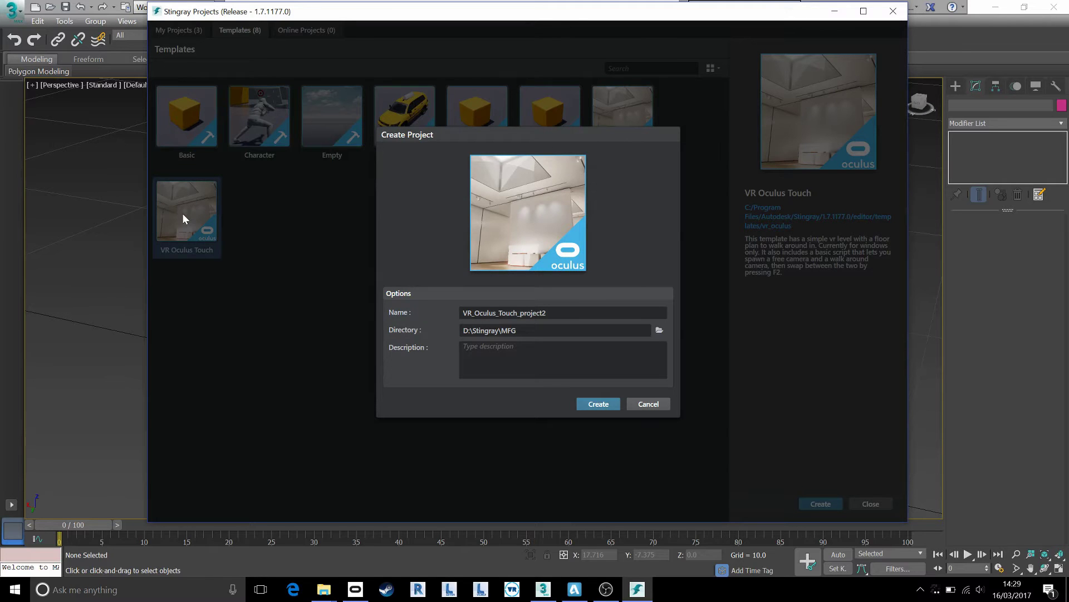
{"action": "left_click", "coordinate": [598, 405]}
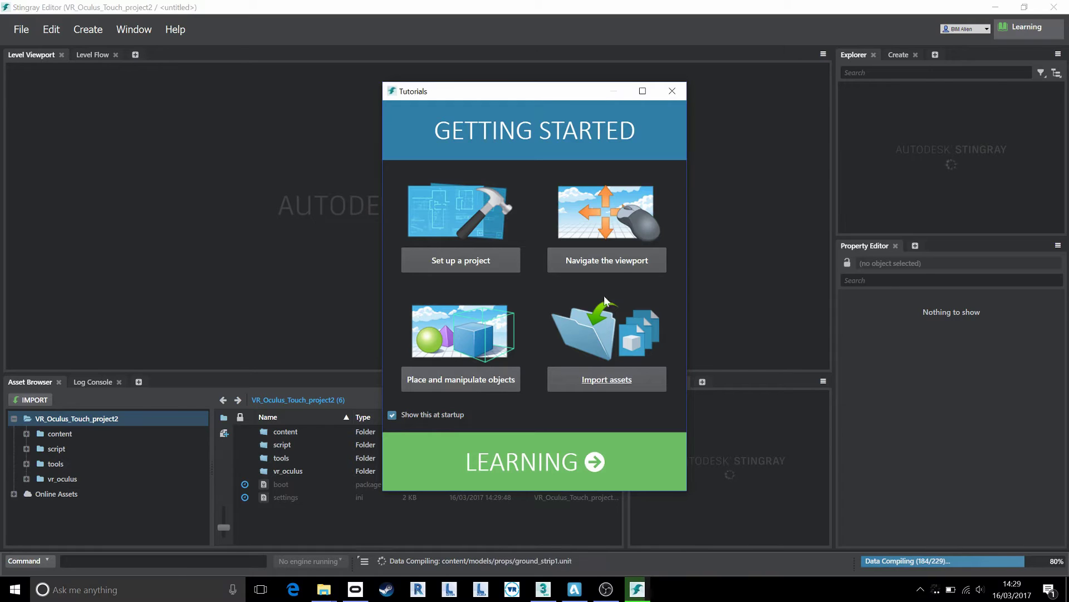
Close the Tutorials window so the vr_learning level loads
{"action": "left_click", "coordinate": [670, 91]}
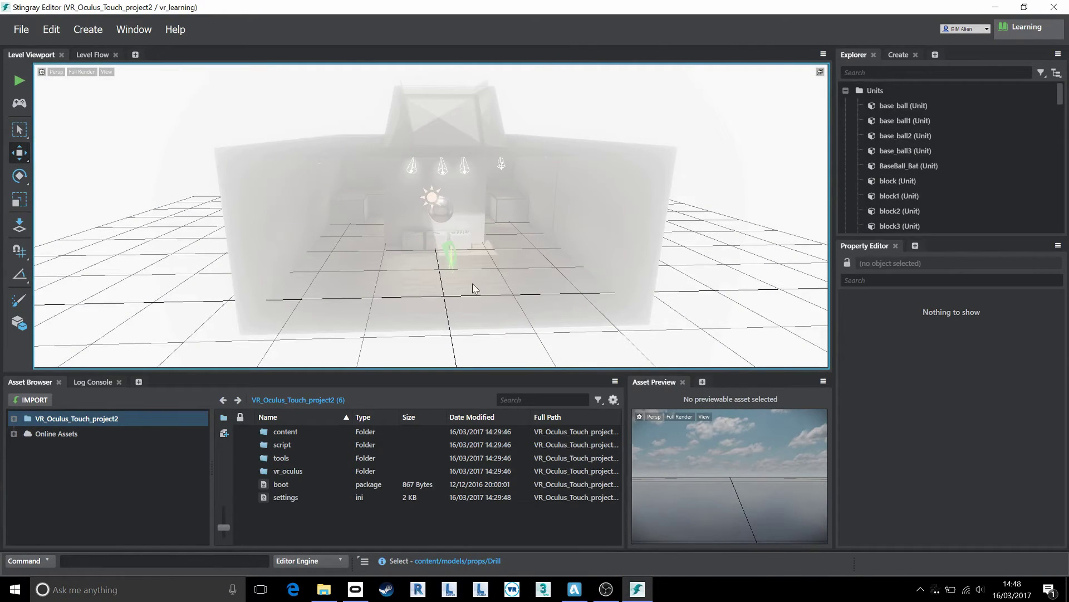
Frame podium1 in the viewport, select the baseball bat and bring up its context menu
{"action": "scroll", "coordinate": [419, 226], "scroll_direction": "up", "scroll_amount": 5}
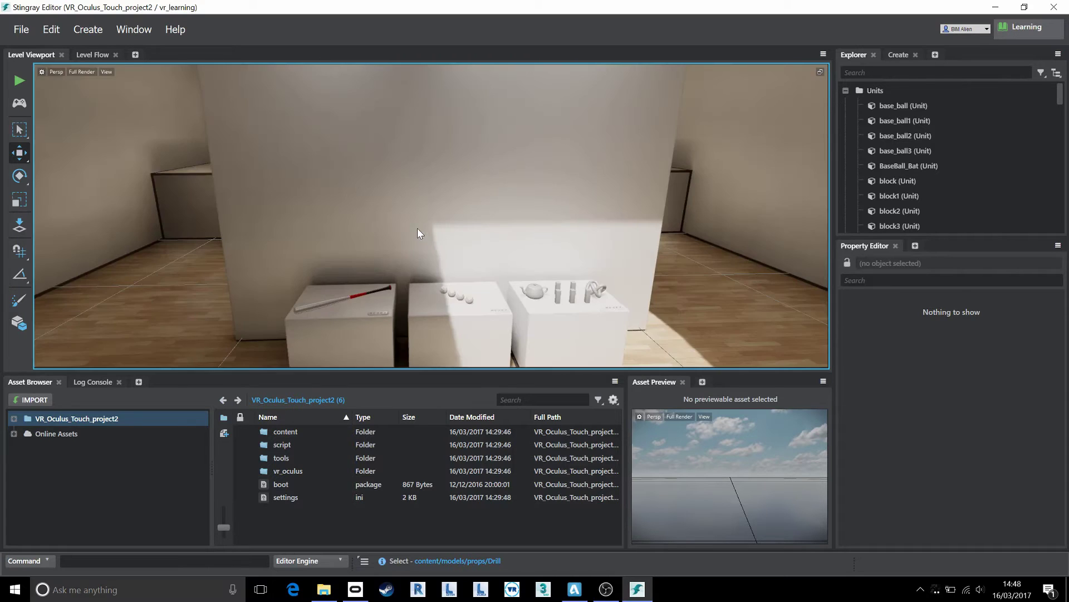
{"action": "left_click_drag", "start_coordinate": [417, 229], "coordinate": [346, 229], "text": "alt"}
{"action": "right_click_drag", "start_coordinate": [346, 229], "coordinate": [443, 204], "text": "alt"}
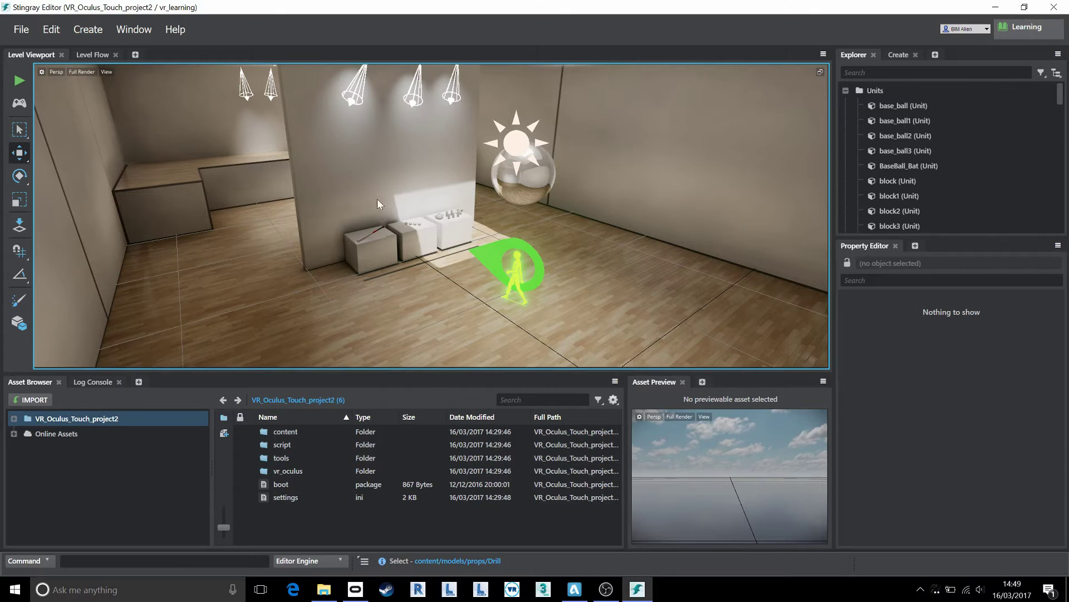
{"action": "left_click", "coordinate": [365, 238]}
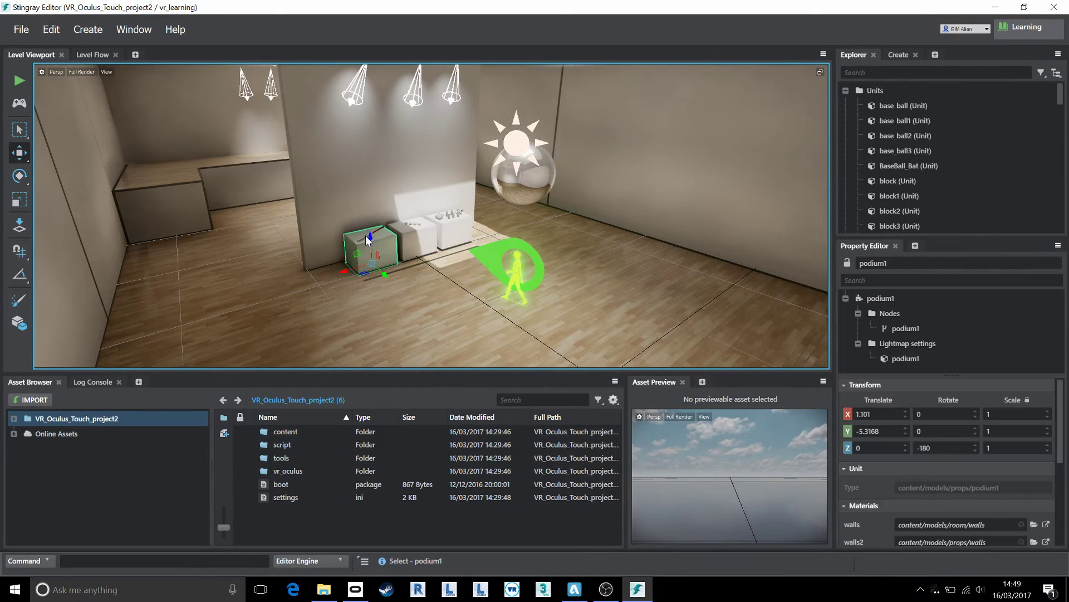
{"action": "key", "text": "f"}
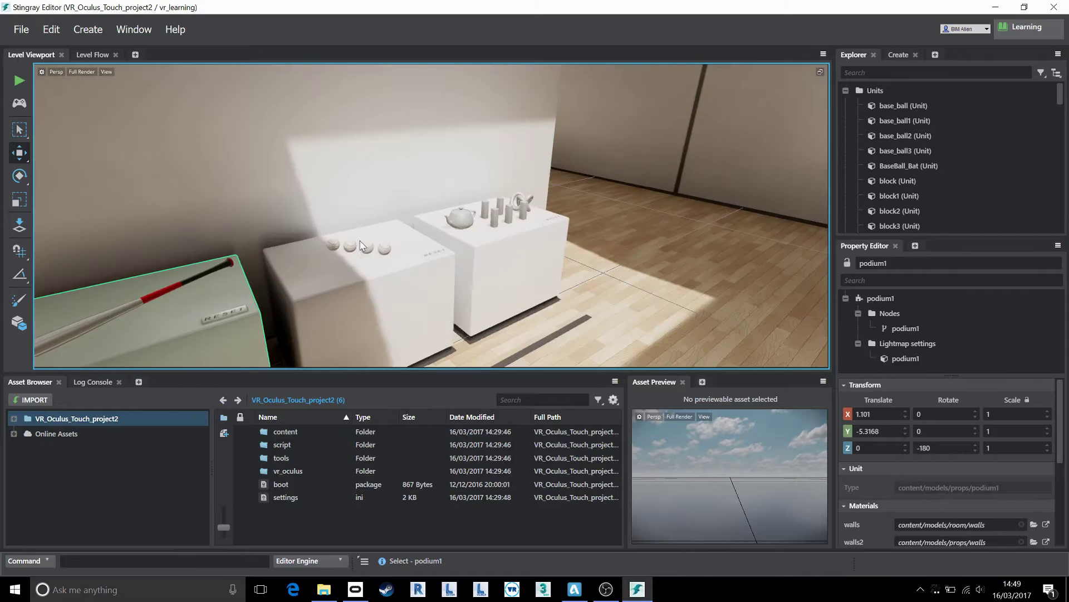
{"action": "left_click", "coordinate": [143, 300]}
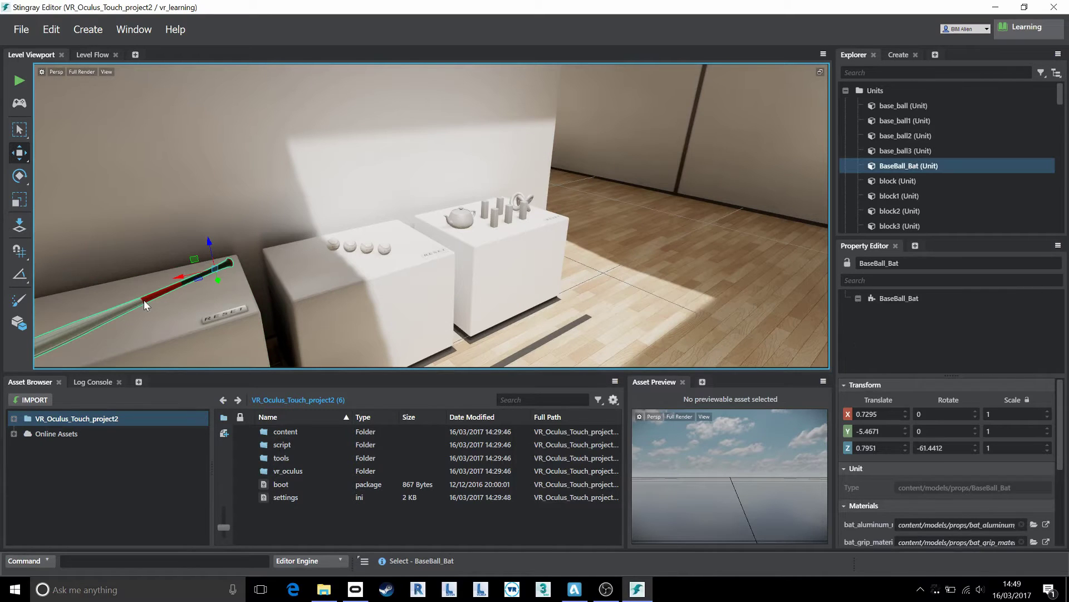
{"action": "right_click", "coordinate": [117, 310]}
Open BaseBall_Bat in the Unit Editor, review the Bat's script data and flow groups, then close it
{"action": "left_click", "coordinate": [170, 338]}
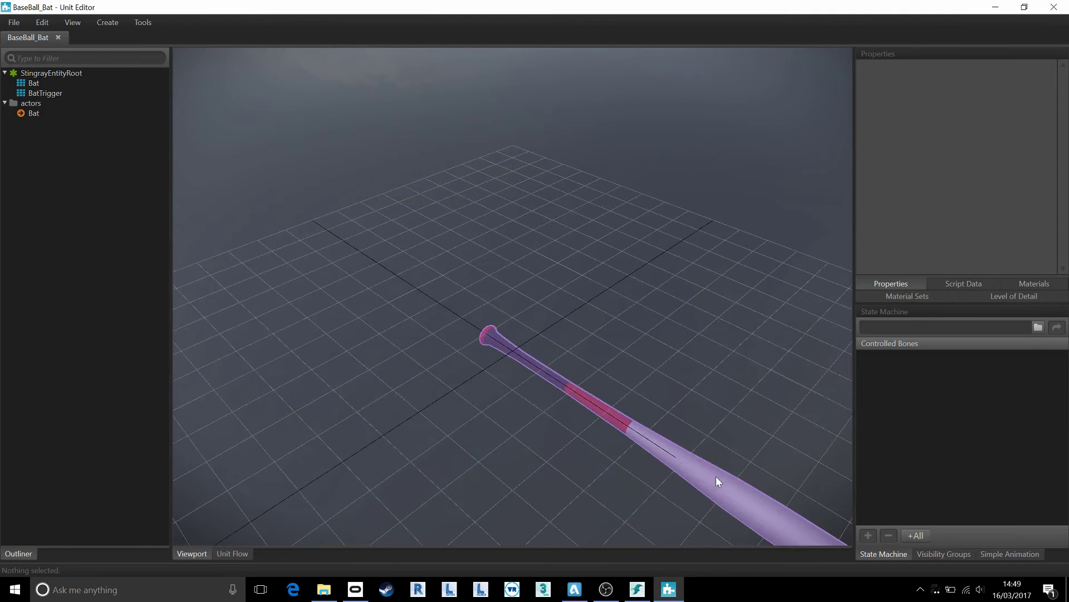
{"action": "left_click", "coordinate": [717, 481]}
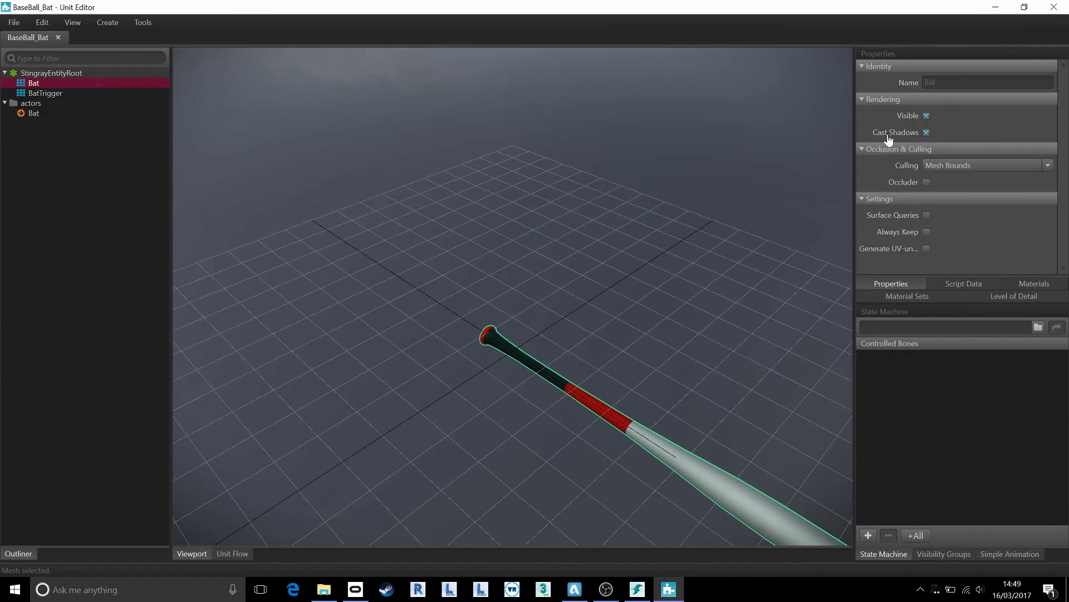
{"action": "left_click", "coordinate": [959, 284]}
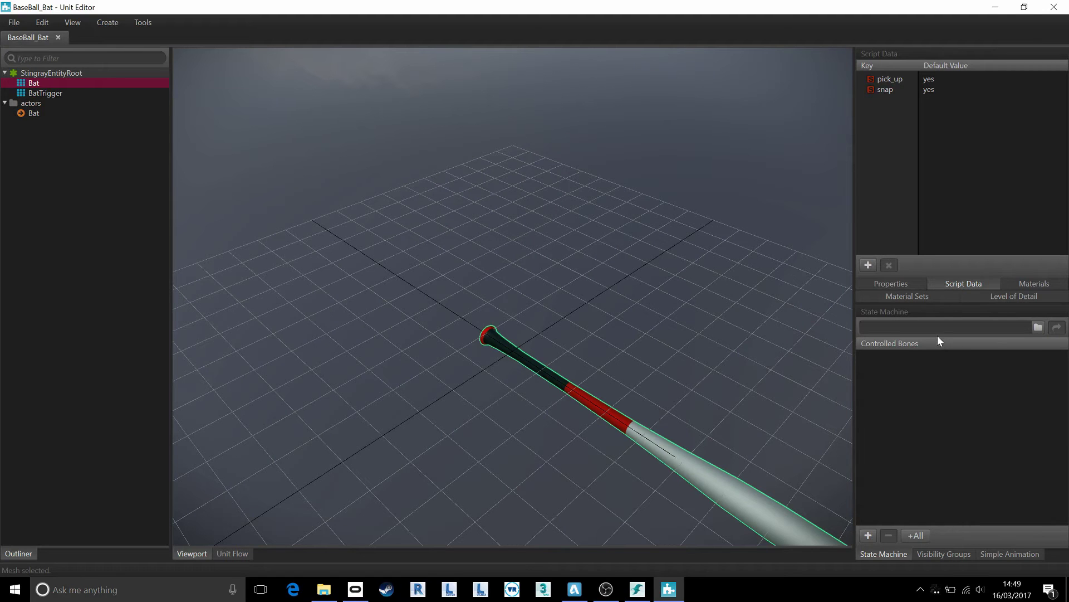
{"action": "left_click", "coordinate": [240, 553]}
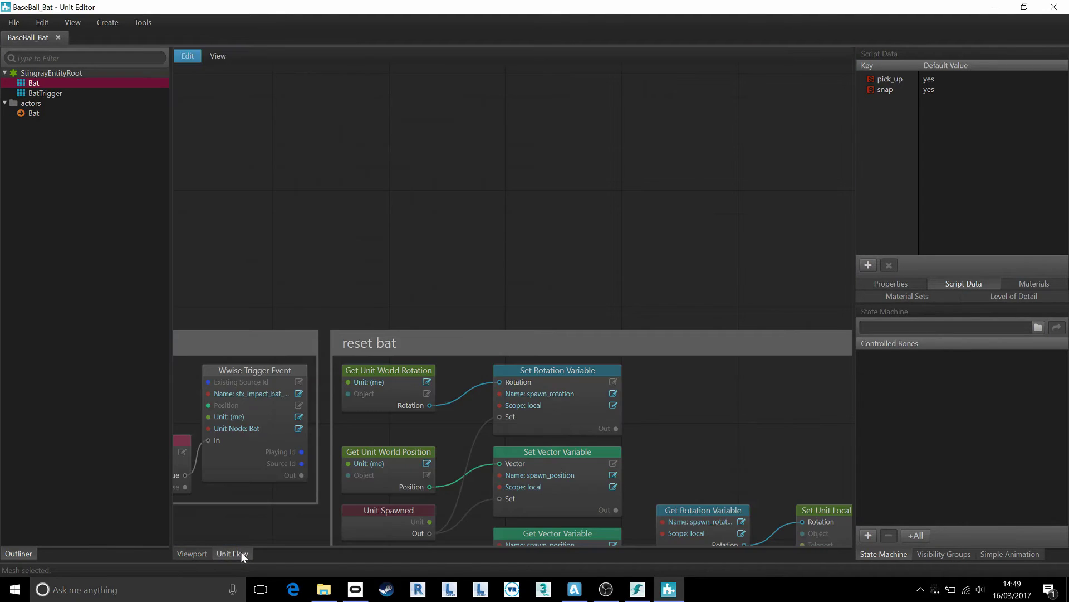
{"action": "scroll", "coordinate": [483, 244], "scroll_direction": "down", "scroll_amount": 5}
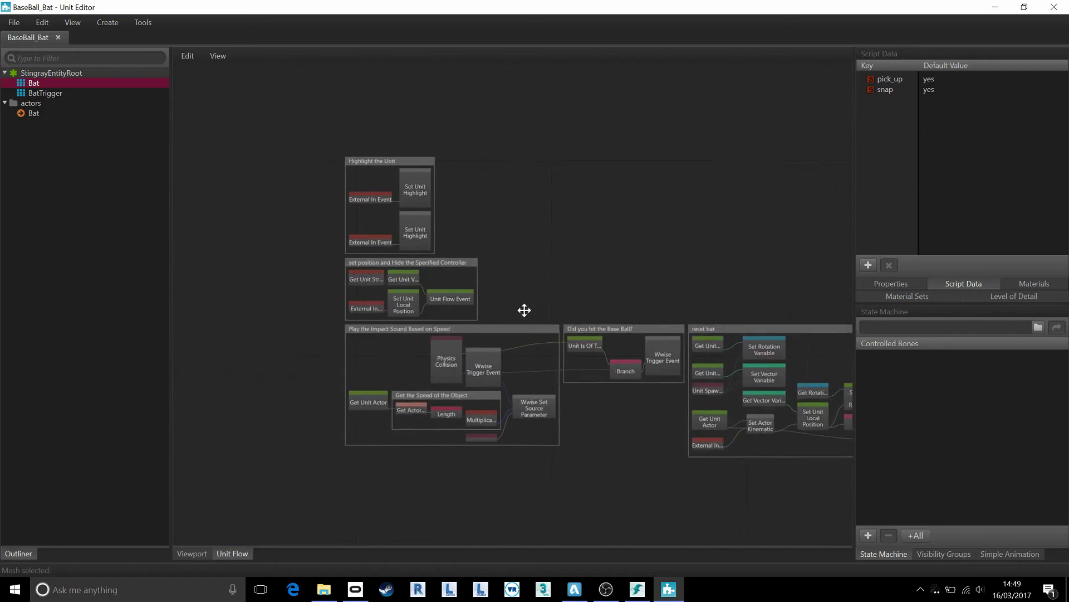
{"action": "left_click_drag", "start_coordinate": [331, 101], "coordinate": [603, 373]}
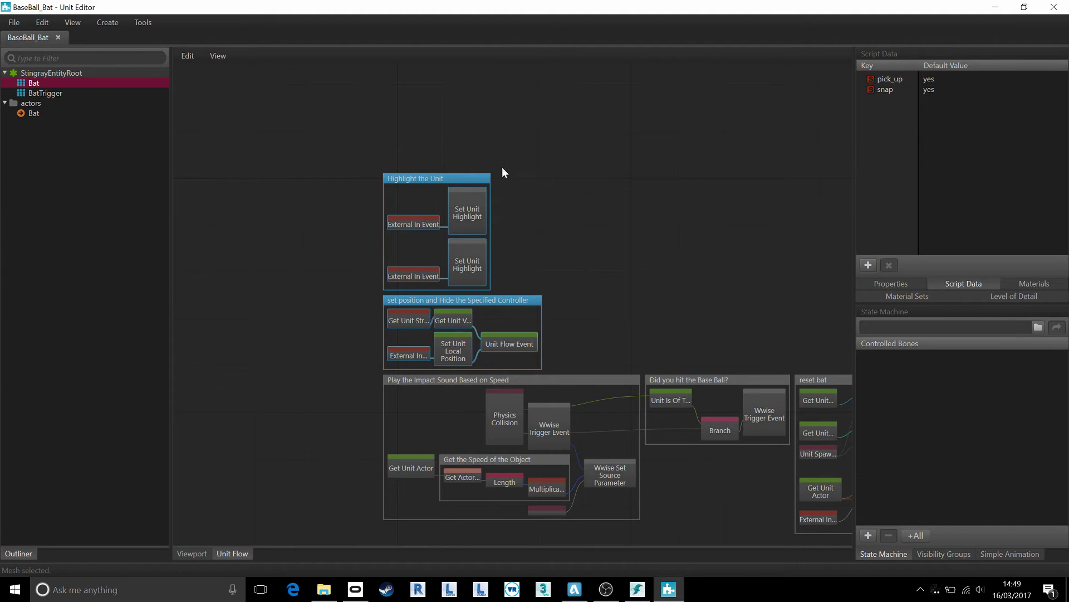
{"action": "left_click", "coordinate": [1054, 7]}
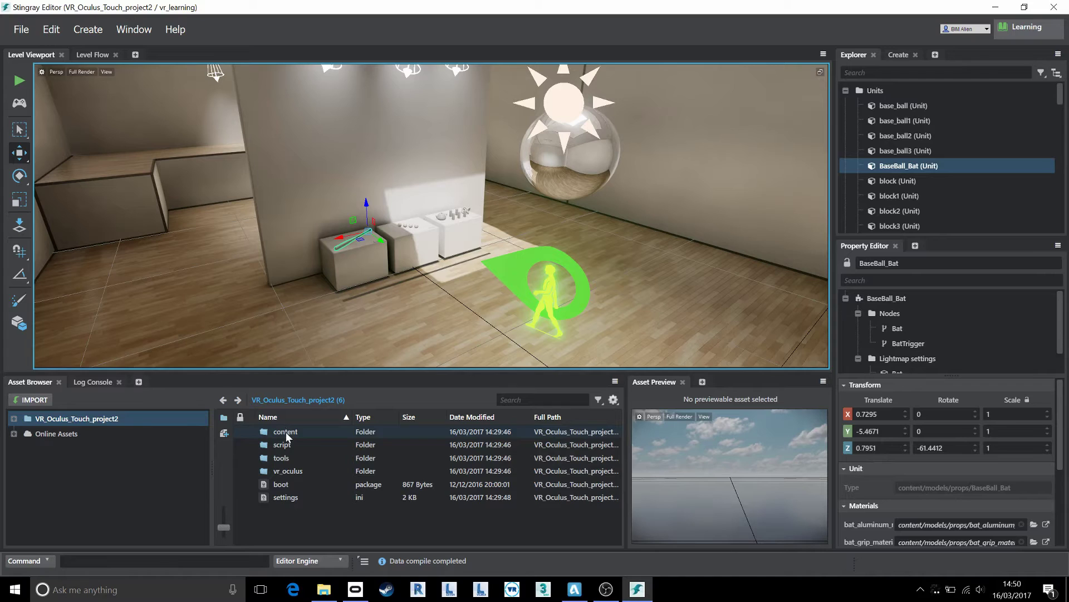
Browse to content/models/props and import Drill.fbx from the Desktop
{"action": "double_click", "coordinate": [286, 432]}
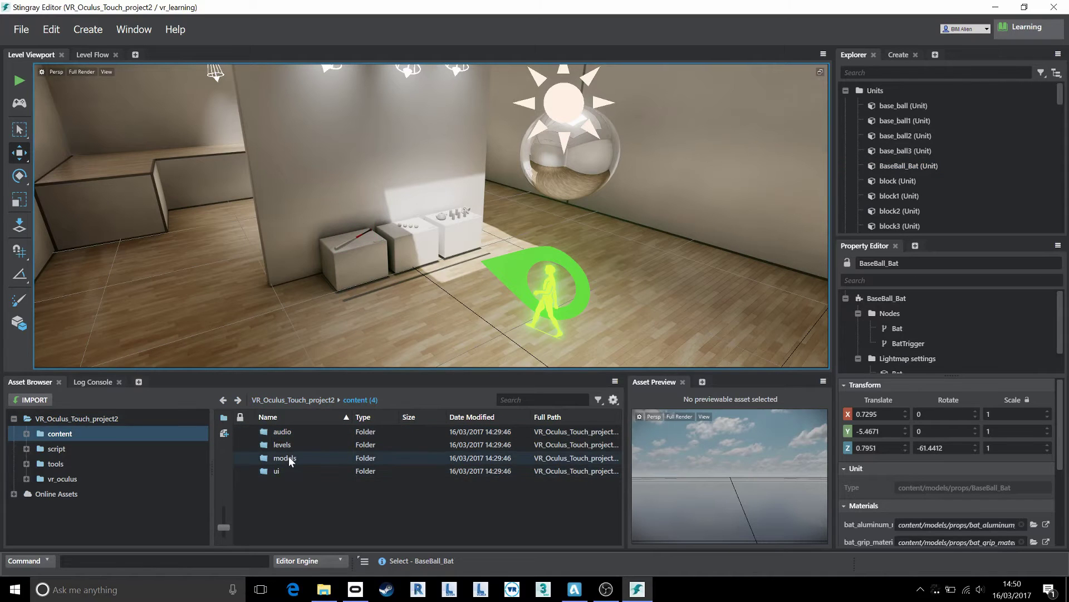
{"action": "double_click", "coordinate": [288, 456]}
{"action": "double_click", "coordinate": [279, 449]}
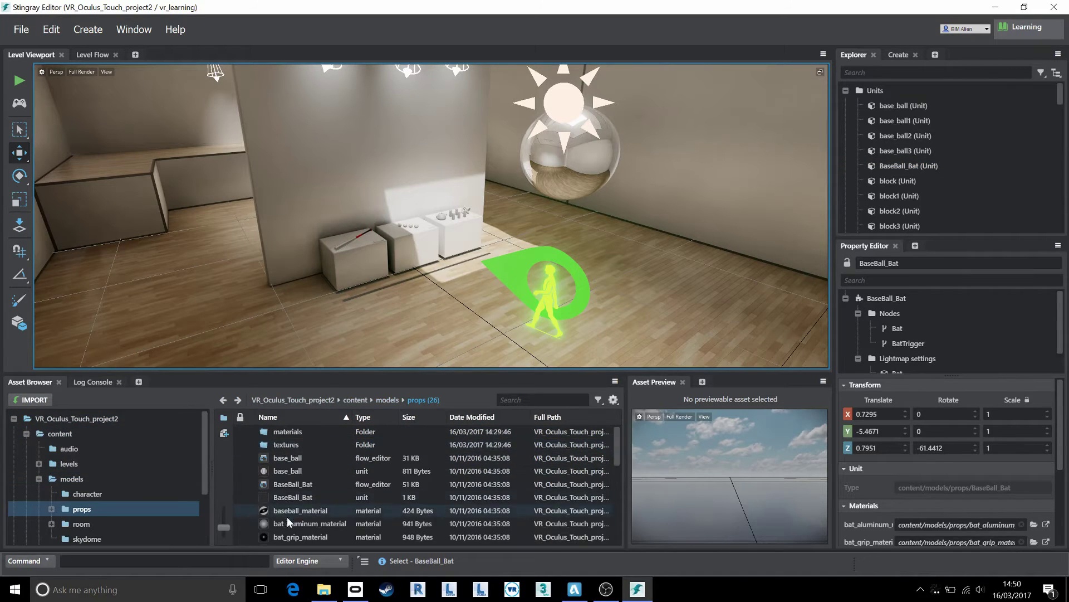
{"action": "left_click", "coordinate": [30, 400]}
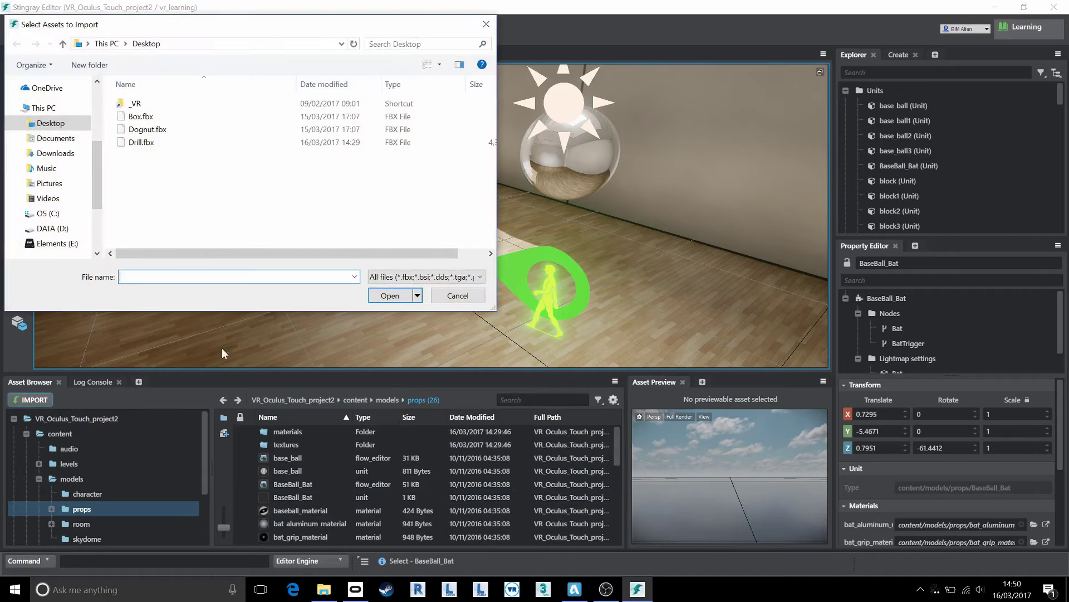
{"action": "left_click", "coordinate": [142, 143]}
{"action": "left_click", "coordinate": [390, 296]}
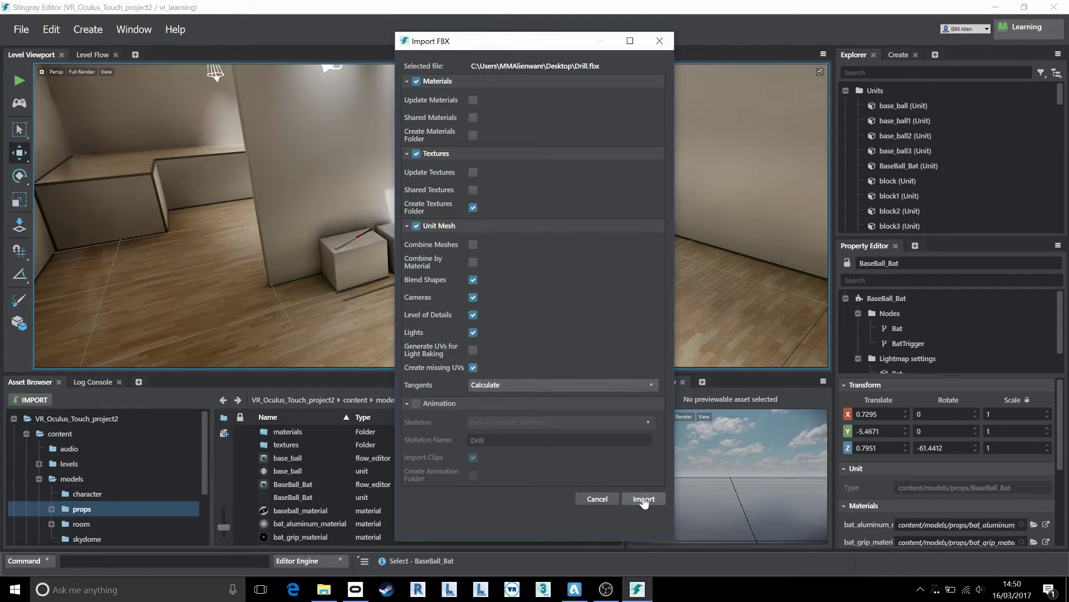
{"action": "left_click", "coordinate": [645, 499]}
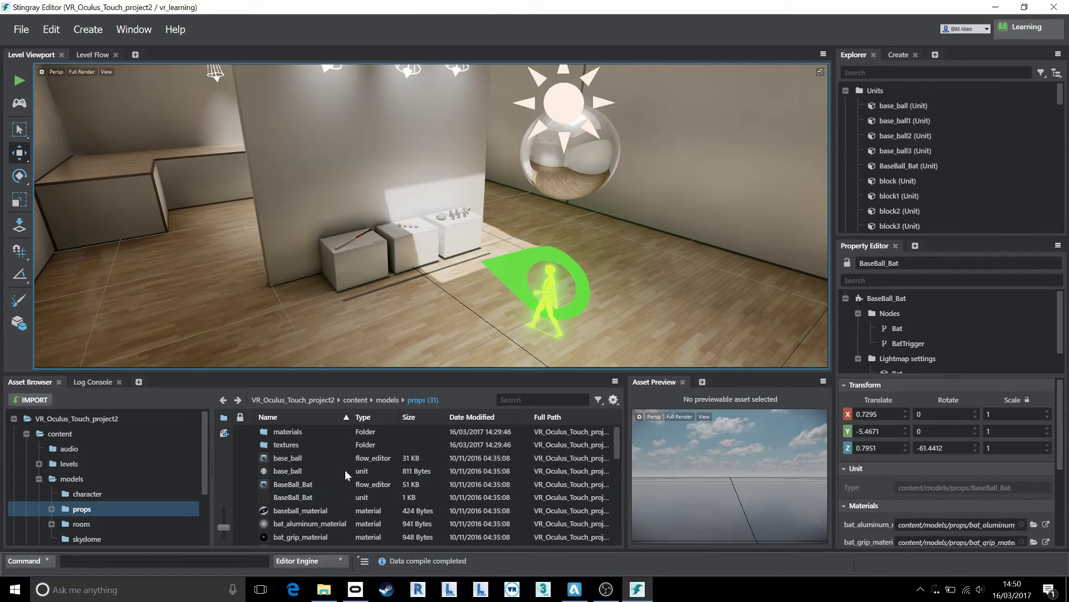
Place the Drill unit on the middle white block at 0.2999, -5.1232, 0.762
{"action": "left_click_drag", "start_coordinate": [618, 446], "coordinate": [616, 480]}
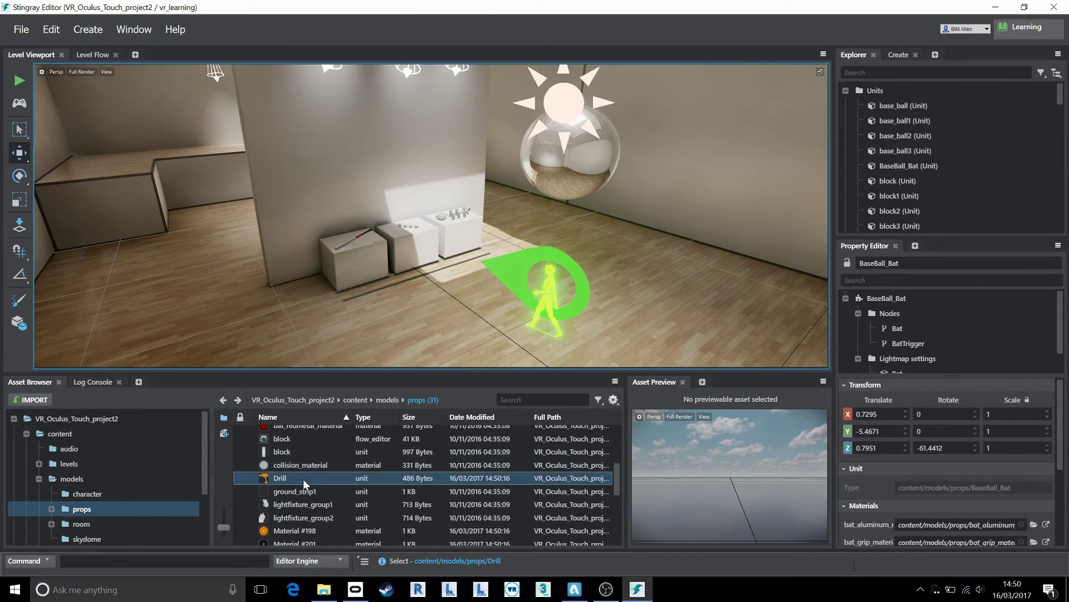
{"action": "left_click", "coordinate": [303, 477]}
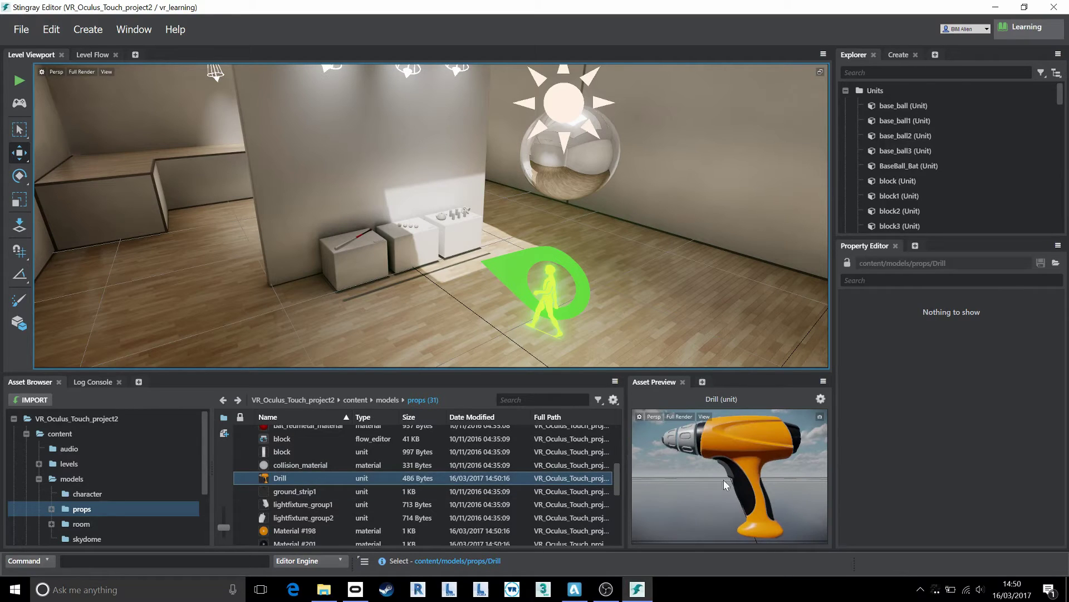
{"action": "left_click_drag", "start_coordinate": [710, 479], "coordinate": [734, 446]}
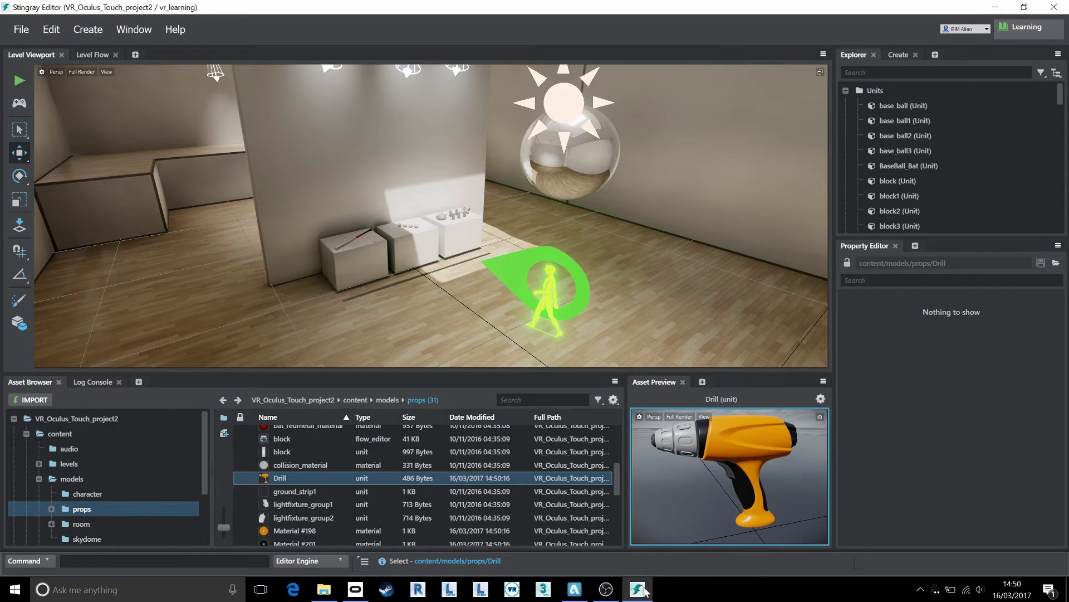
{"action": "left_click_drag", "start_coordinate": [278, 481], "coordinate": [395, 238]}
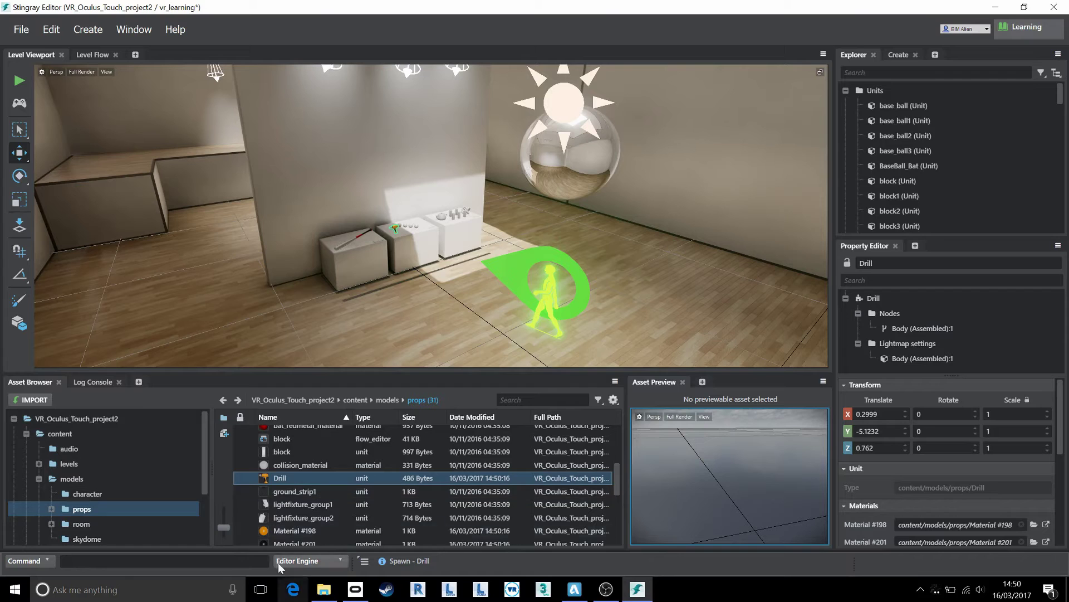
Open the Drill in the Unit Editor and create a physics actor on Body (Assembled):1
{"action": "right_click", "coordinate": [284, 478]}
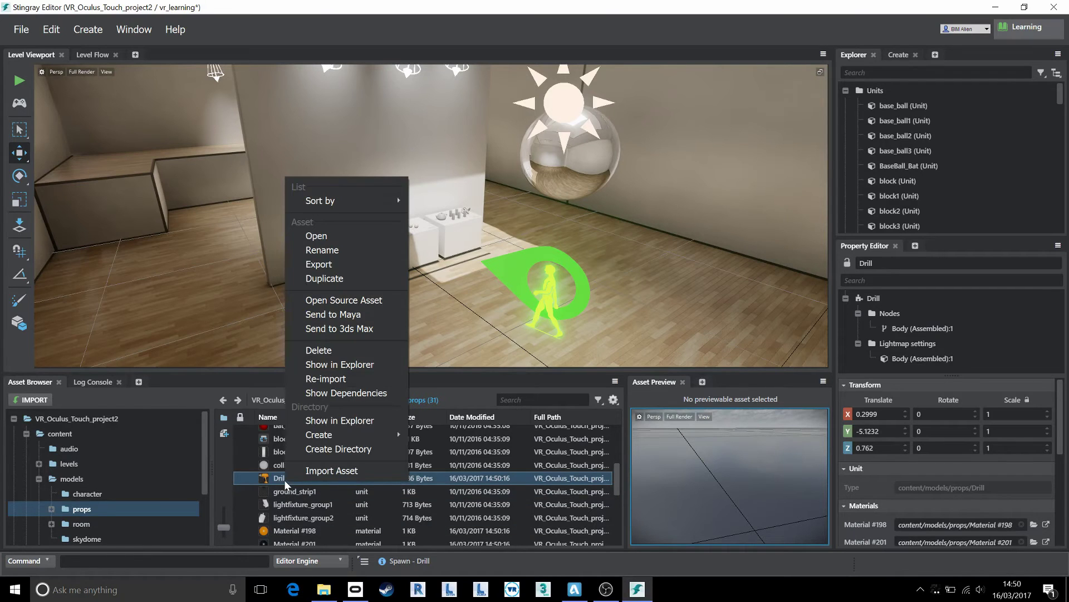
{"action": "left_click", "coordinate": [331, 237]}
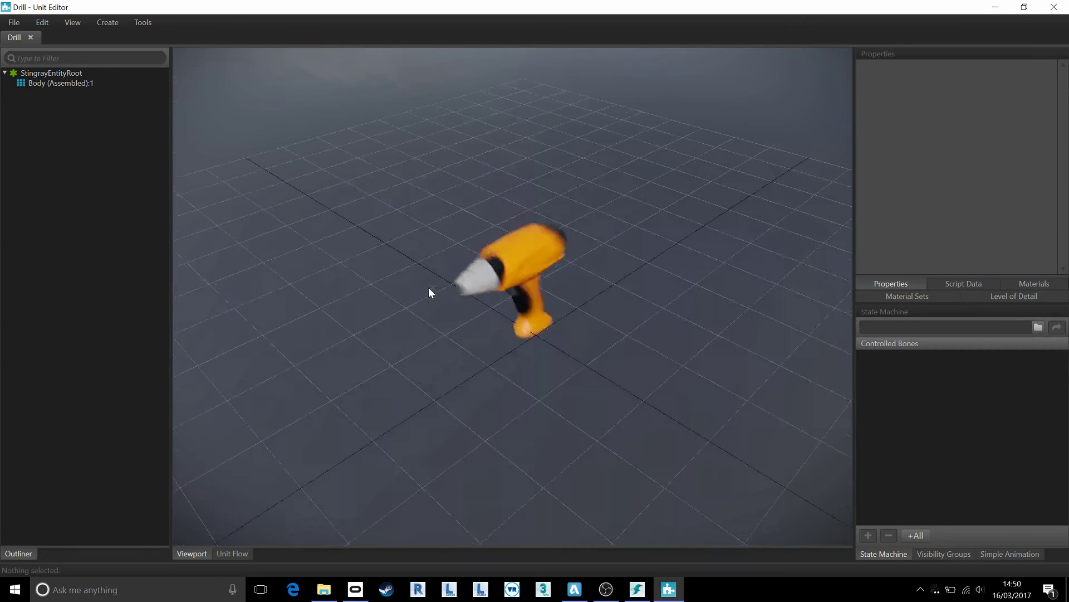
{"action": "left_click", "coordinate": [53, 83]}
{"action": "right_click", "coordinate": [62, 83]}
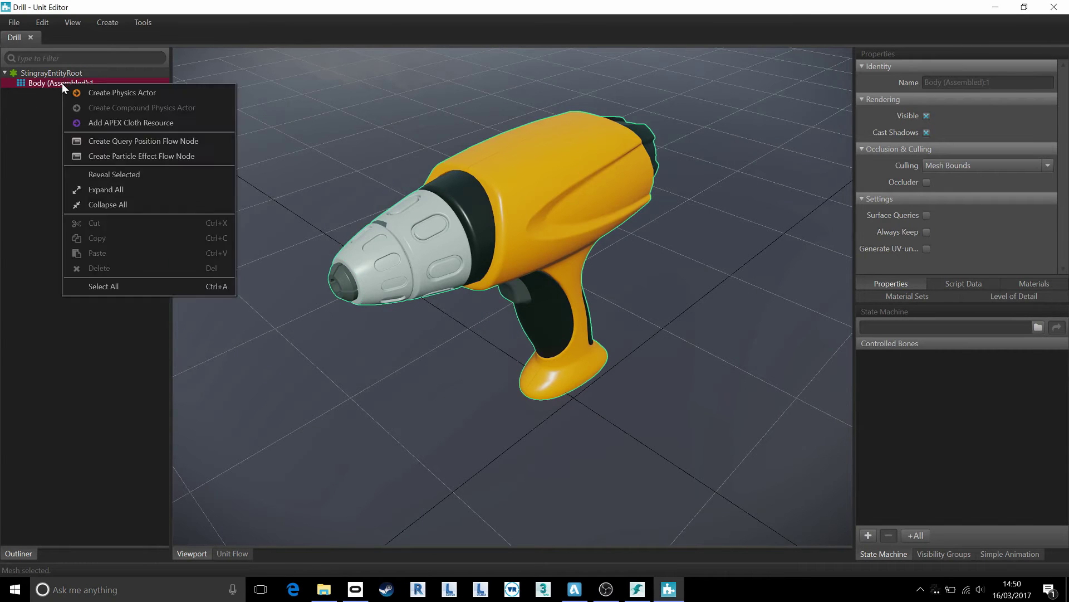
{"action": "left_click", "coordinate": [101, 94]}
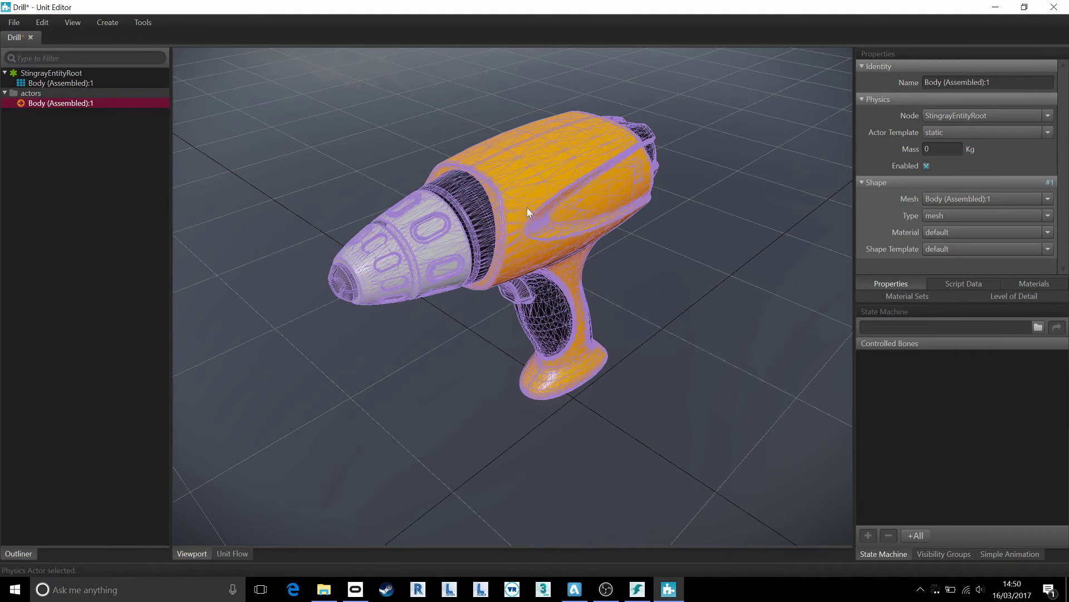
Set the physics actor's template to dynamic and its collision shape type to box
{"action": "left_click", "coordinate": [965, 132]}
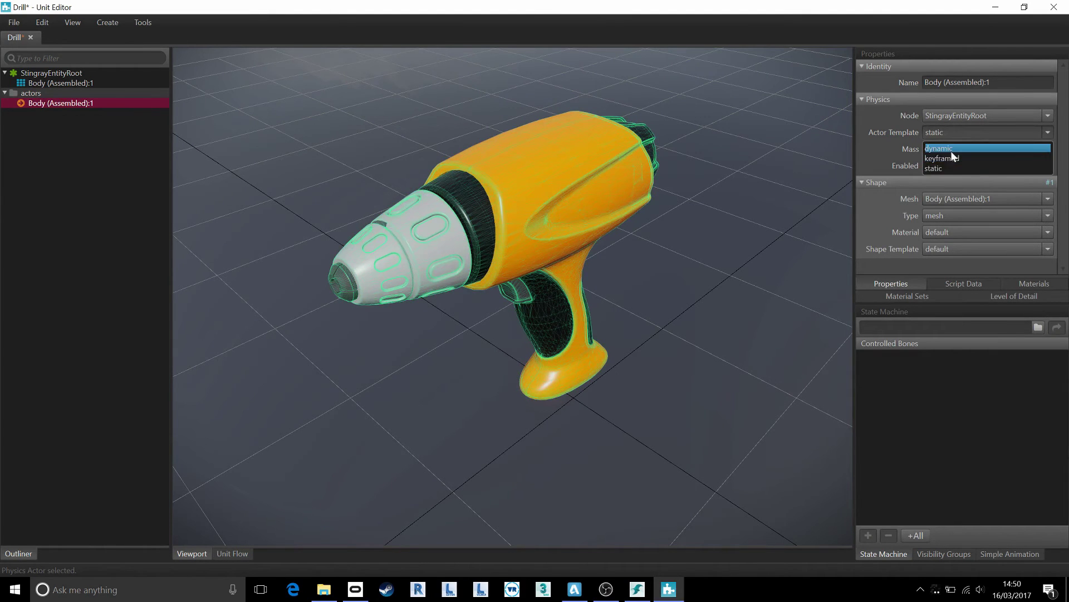
{"action": "left_click", "coordinate": [953, 148]}
{"action": "left_click", "coordinate": [960, 217]}
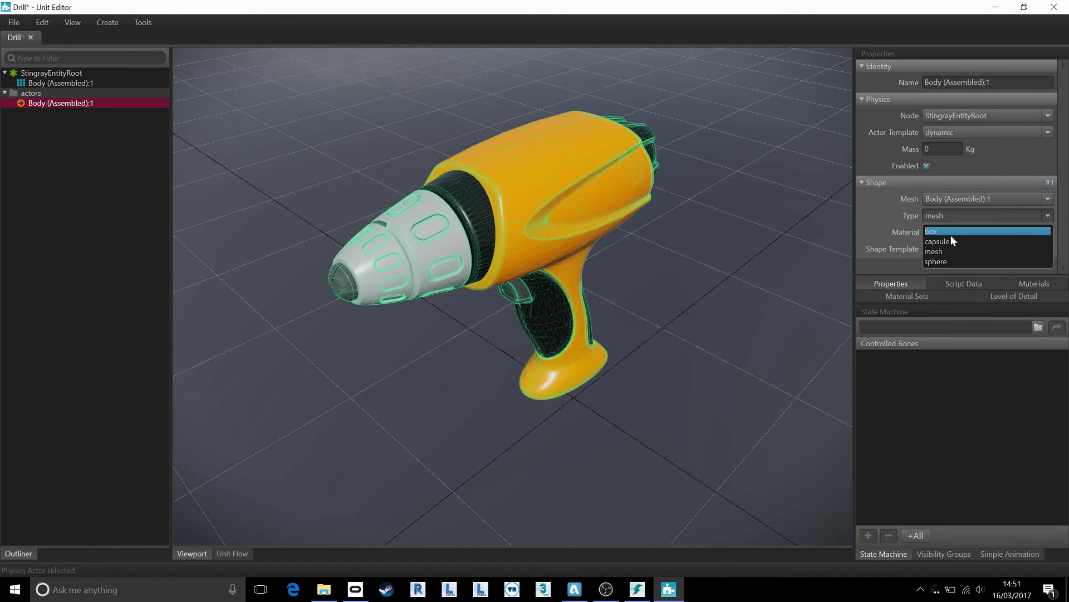
{"action": "left_click", "coordinate": [920, 211]}
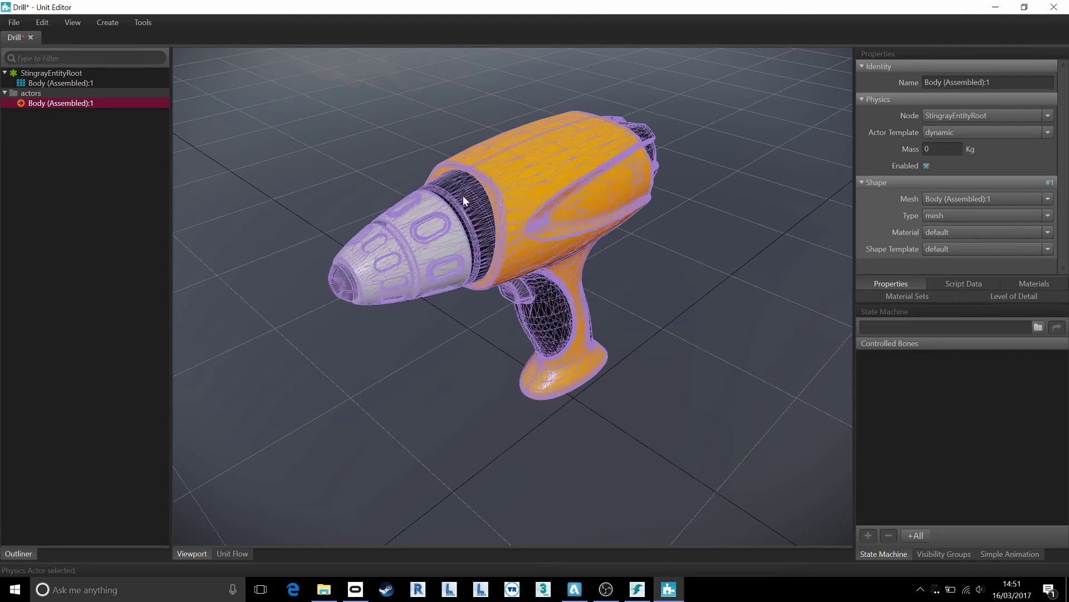
{"action": "left_click", "coordinate": [1002, 215]}
{"action": "left_click", "coordinate": [954, 230]}
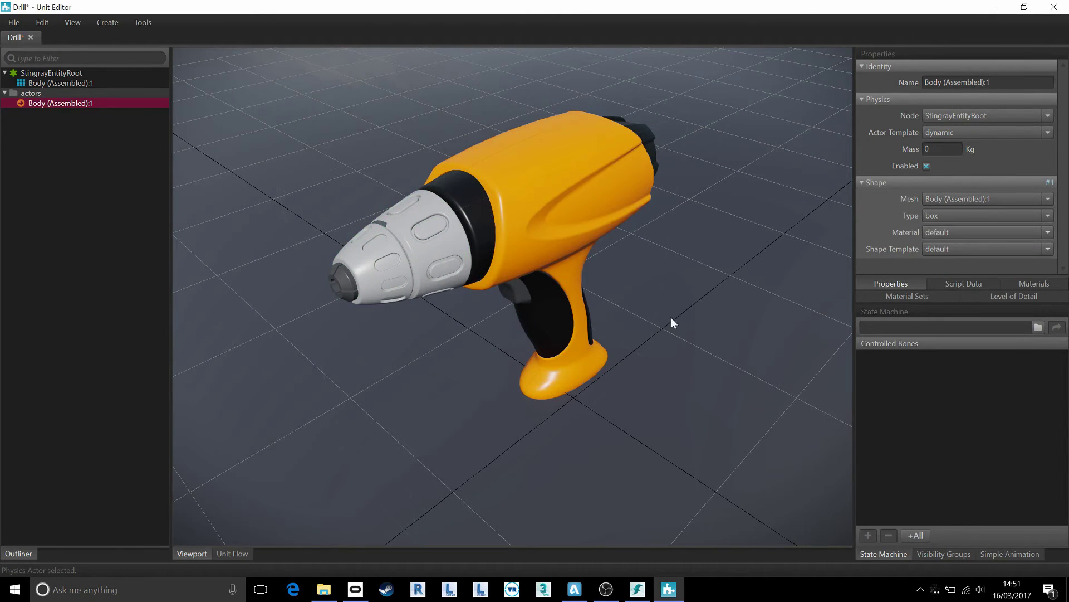
{"action": "left_click", "coordinate": [625, 380]}
{"action": "left_click", "coordinate": [626, 377]}
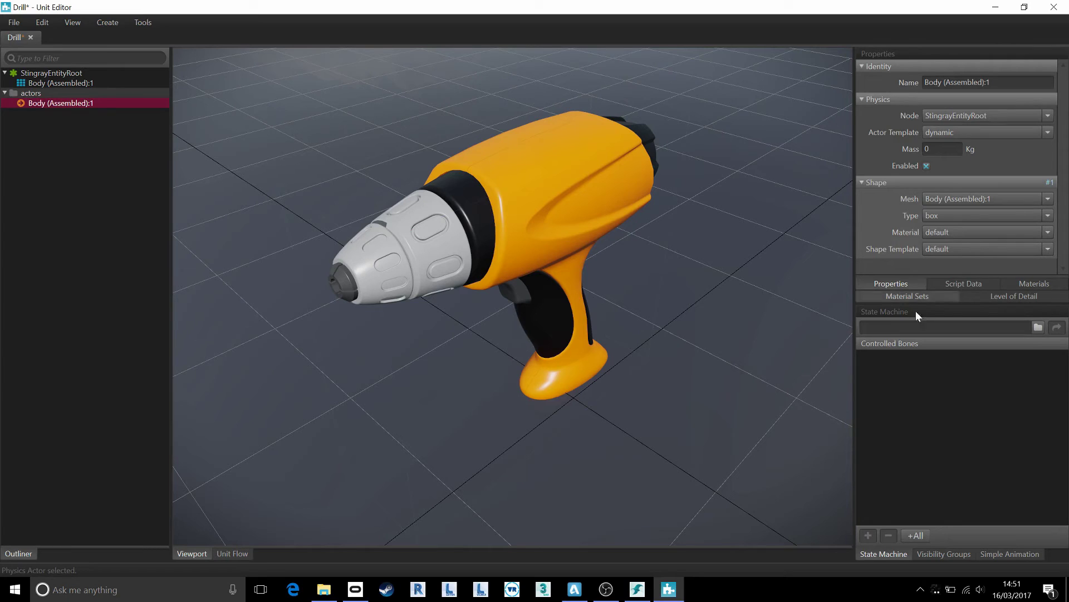
Add two String entries to the Drill's Script Data
{"action": "left_click", "coordinate": [952, 284]}
{"action": "left_click", "coordinate": [868, 266]}
{"action": "left_click", "coordinate": [880, 217]}
{"action": "left_click", "coordinate": [869, 265]}
{"action": "left_click", "coordinate": [890, 218]}
Name the keys pick_up and snap, giving both the value yes
{"action": "left_click", "coordinate": [901, 79]}
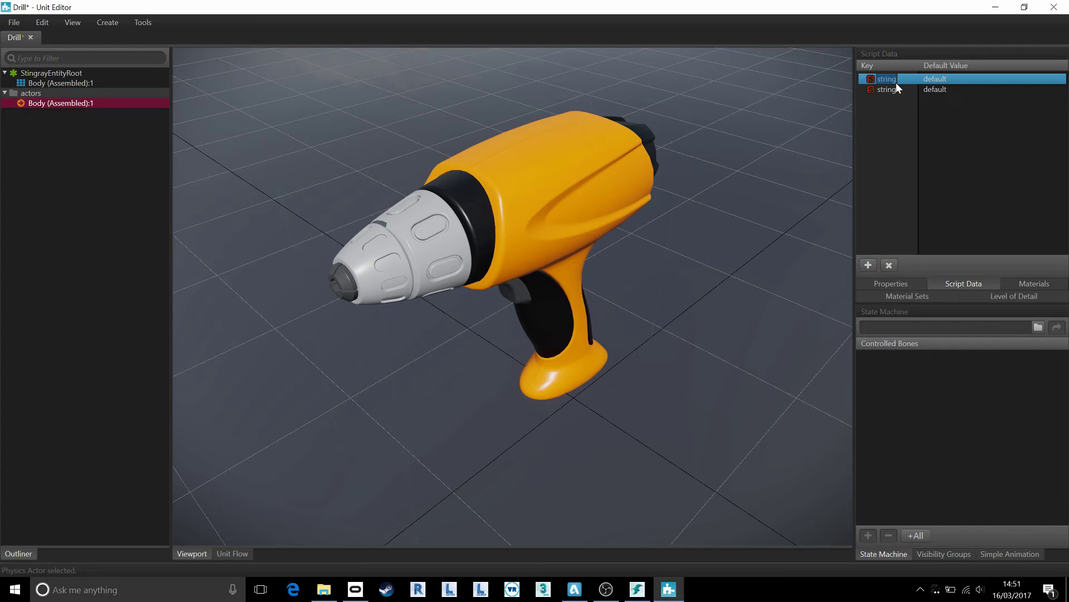
{"action": "type", "text": "pick_up"}
{"action": "key", "text": "Tab"}
{"action": "type", "text": "yesd"}
{"action": "key", "text": "BackSpace"}
{"action": "key", "text": "Tab"}
{"action": "type", "text": "snap"}
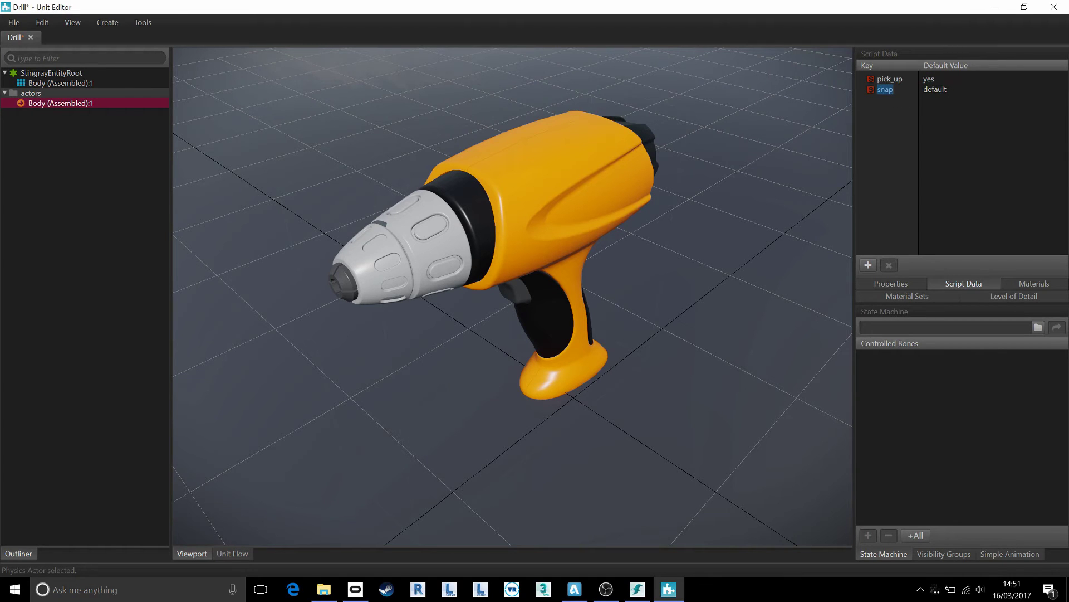
{"action": "key", "text": "Tab"}
{"action": "type", "text": "yes"}
Add the Highlight the Unit and set position flow groups to the Drill's unit flow graph
{"action": "left_click", "coordinate": [234, 553]}
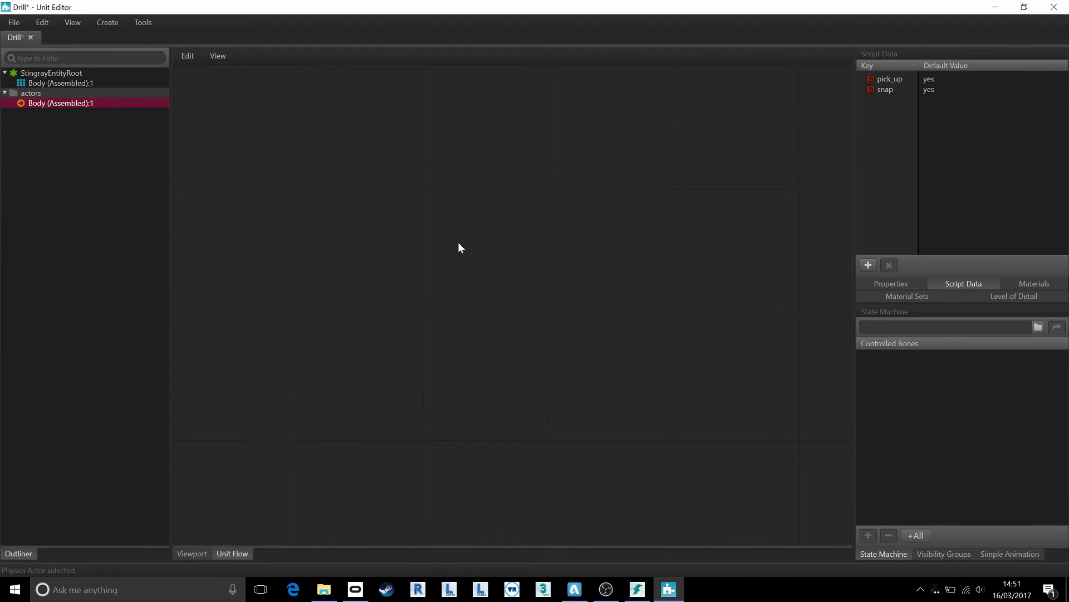
{"action": "left_click", "coordinate": [49, 25]}
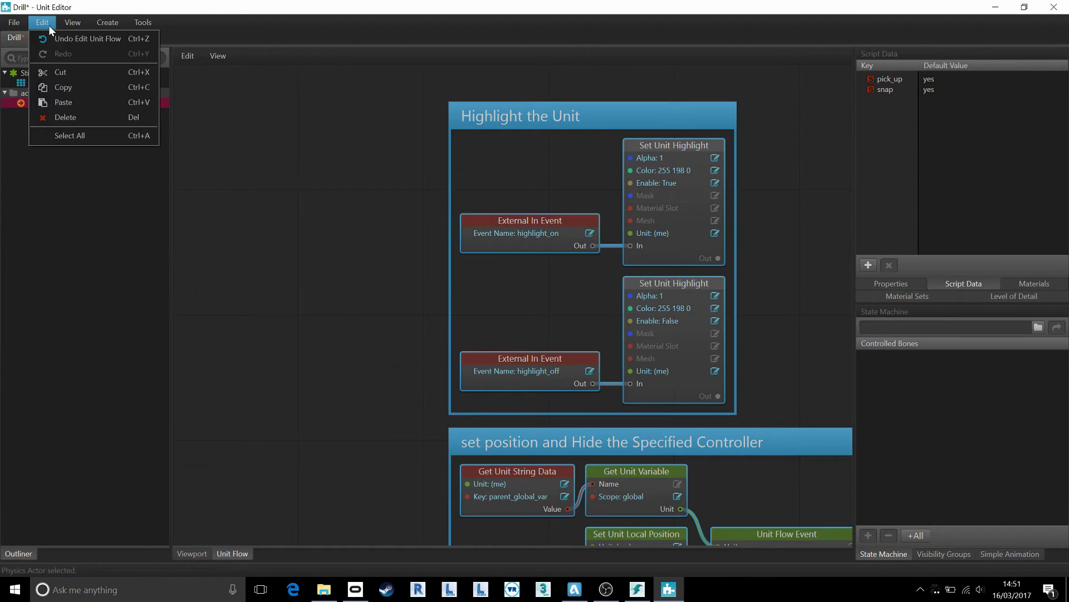
{"action": "key", "text": "Escape"}
{"action": "scroll", "coordinate": [357, 188], "scroll_direction": "down", "scroll_amount": 1}
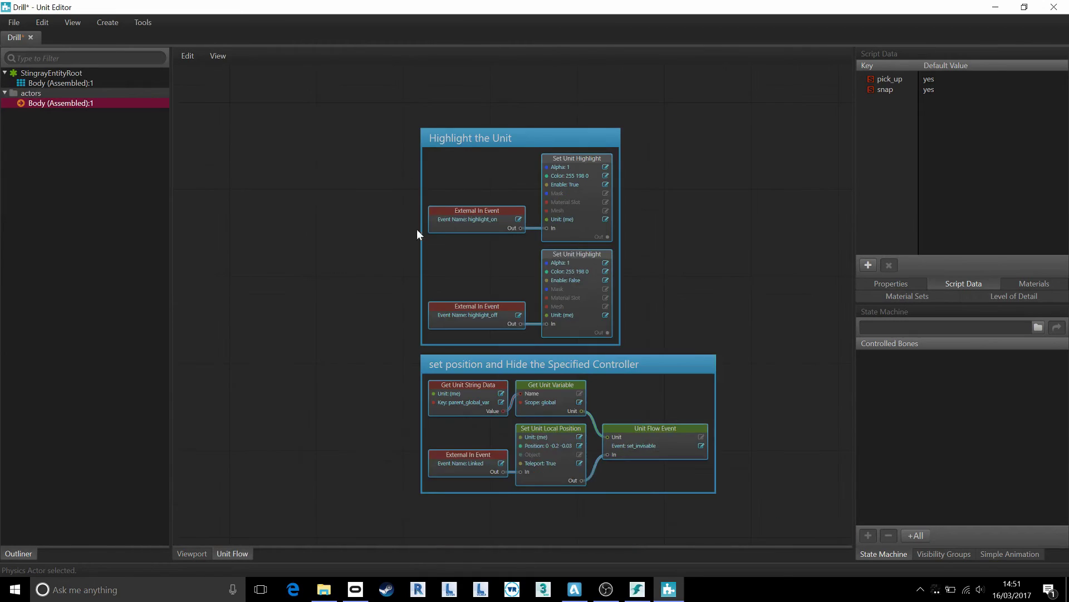
{"action": "scroll", "coordinate": [425, 236], "scroll_direction": "up", "scroll_amount": 1}
{"action": "scroll", "coordinate": [454, 231], "scroll_direction": "down", "scroll_amount": 1}
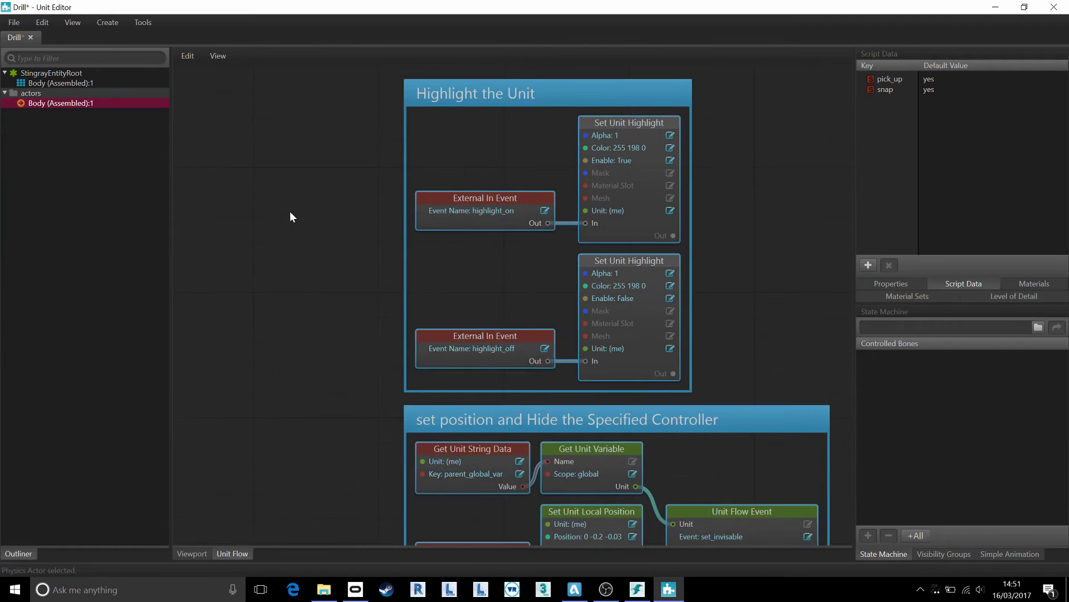
{"action": "right_click", "coordinate": [264, 209]}
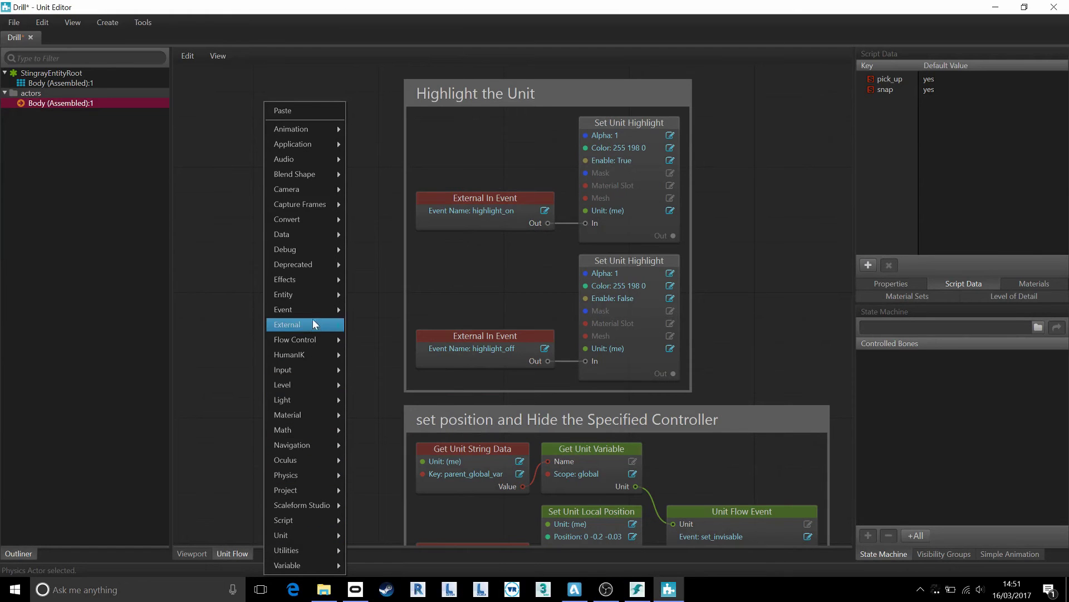
{"action": "mouse_move", "coordinate": [313, 312]}
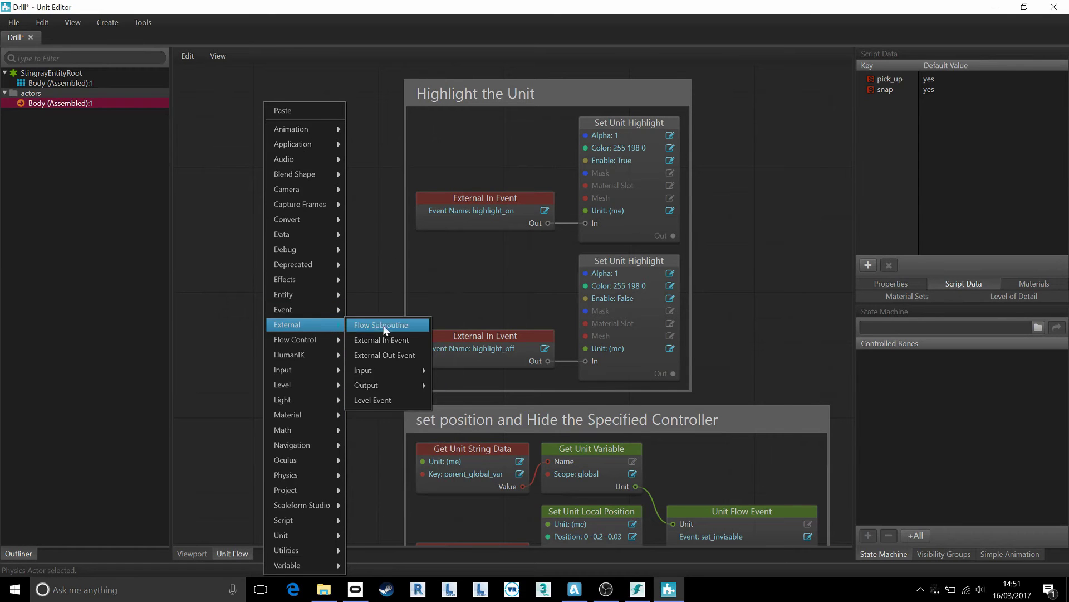
{"action": "left_click", "coordinate": [373, 259]}
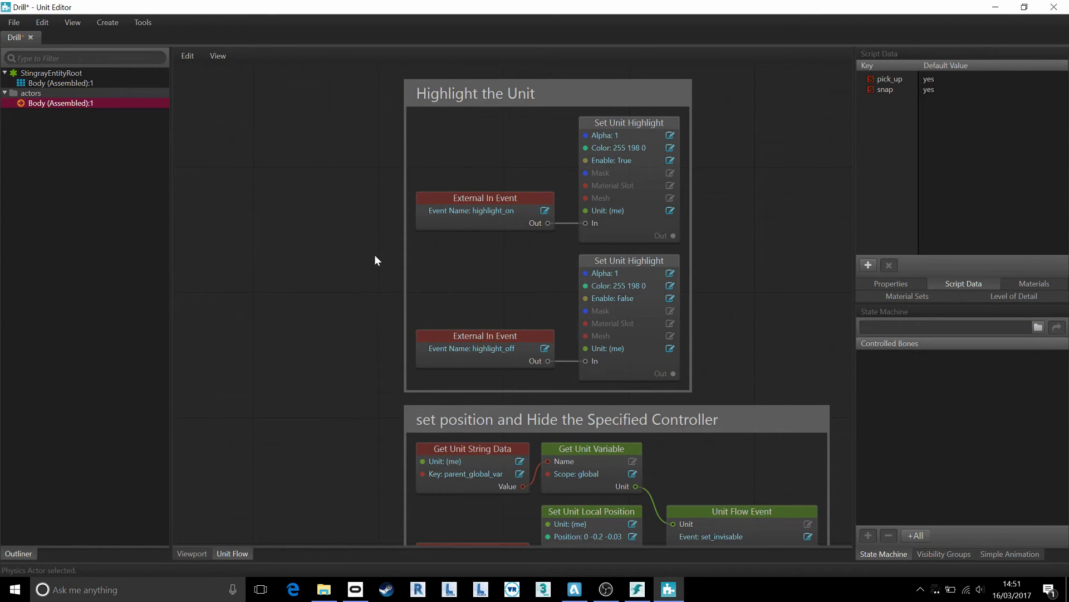
{"action": "scroll", "coordinate": [485, 326], "scroll_direction": "down", "scroll_amount": 3}
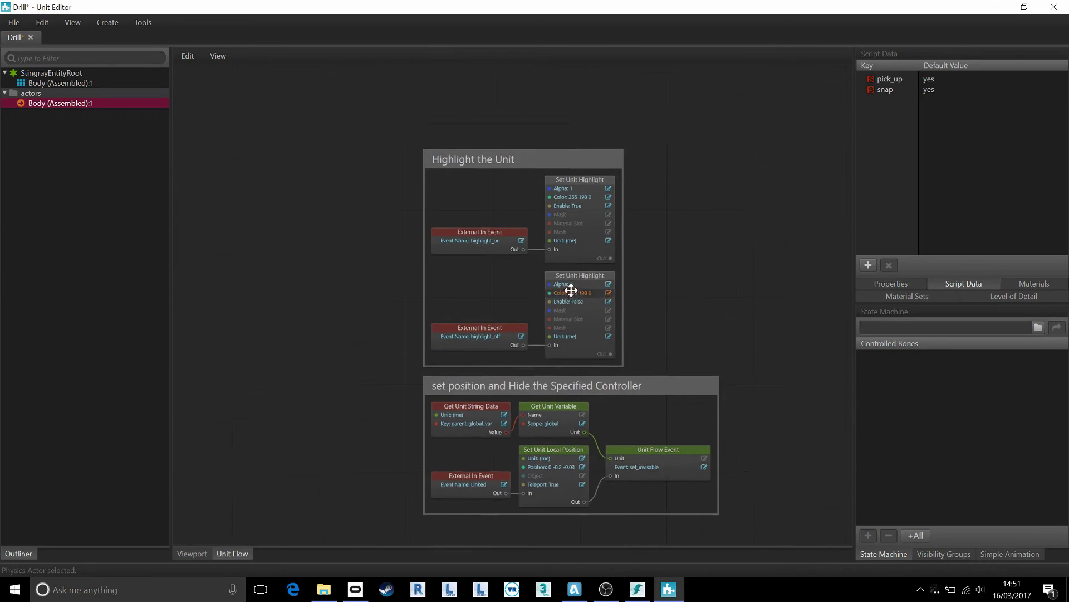
{"action": "left_click_drag", "start_coordinate": [323, 68], "coordinate": [226, 84]}
Save the Drill unit and close the Unit Editor
{"action": "left_click", "coordinate": [14, 23]}
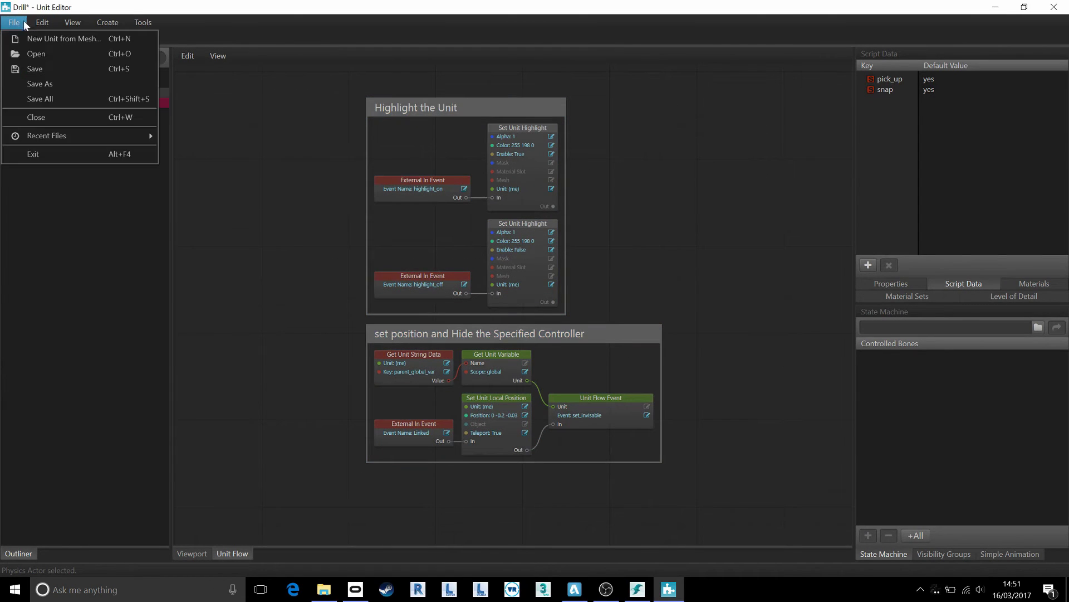
{"action": "left_click", "coordinate": [37, 68]}
{"action": "left_click", "coordinate": [1055, 7]}
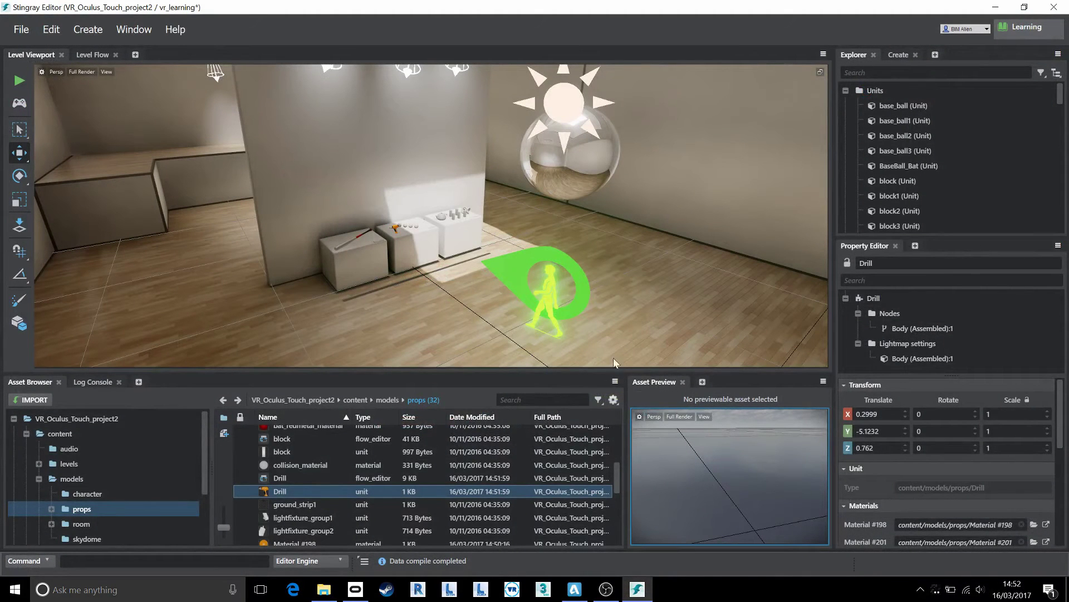
Place a second Drill on the far counter and set its X, Y and Z scale to 5
{"action": "left_click_drag", "start_coordinate": [279, 492], "coordinate": [123, 171]}
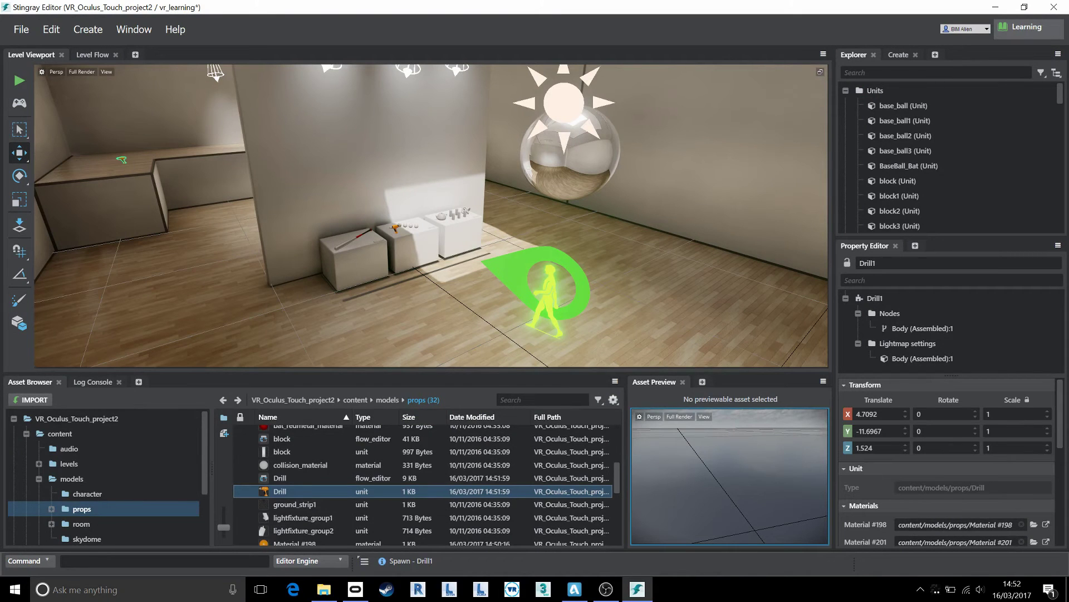
{"action": "left_click", "coordinate": [1021, 418]}
{"action": "type", "text": "5"}
{"action": "key", "text": "Tab"}
{"action": "type", "text": "5"}
{"action": "key", "text": "Tab"}
{"action": "type", "text": "5"}
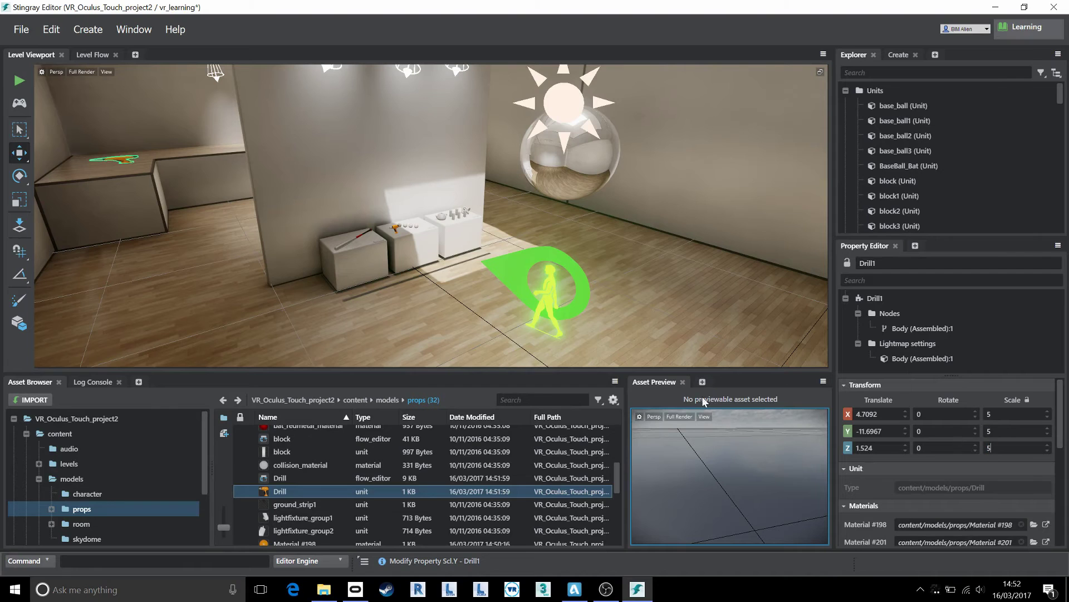
{"action": "key", "text": "Return"}
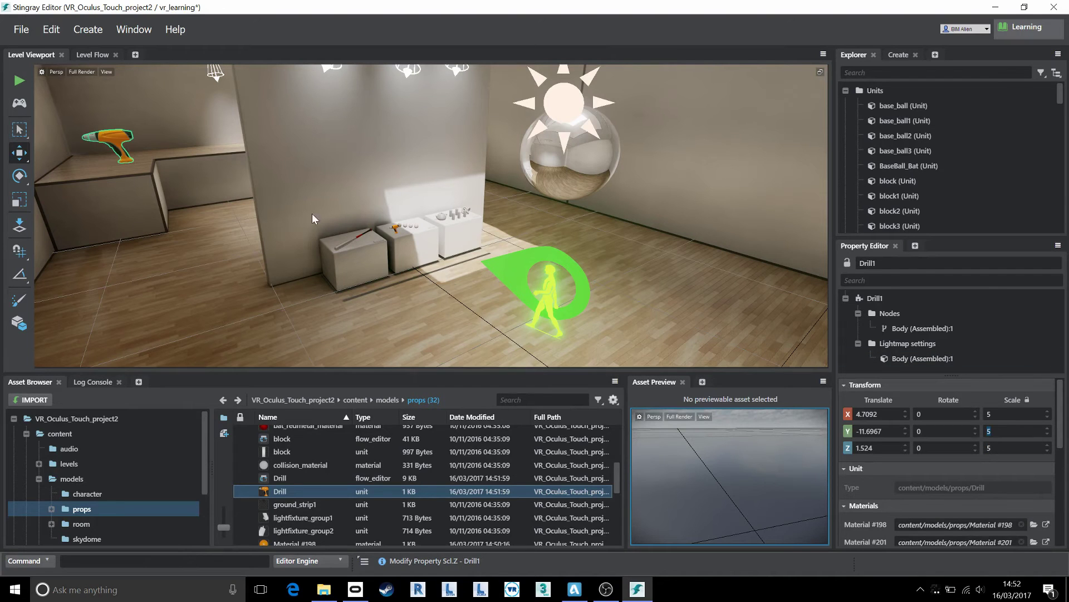
Run the vr_learning level as a VR test with Run Project
{"action": "left_click", "coordinate": [18, 84]}
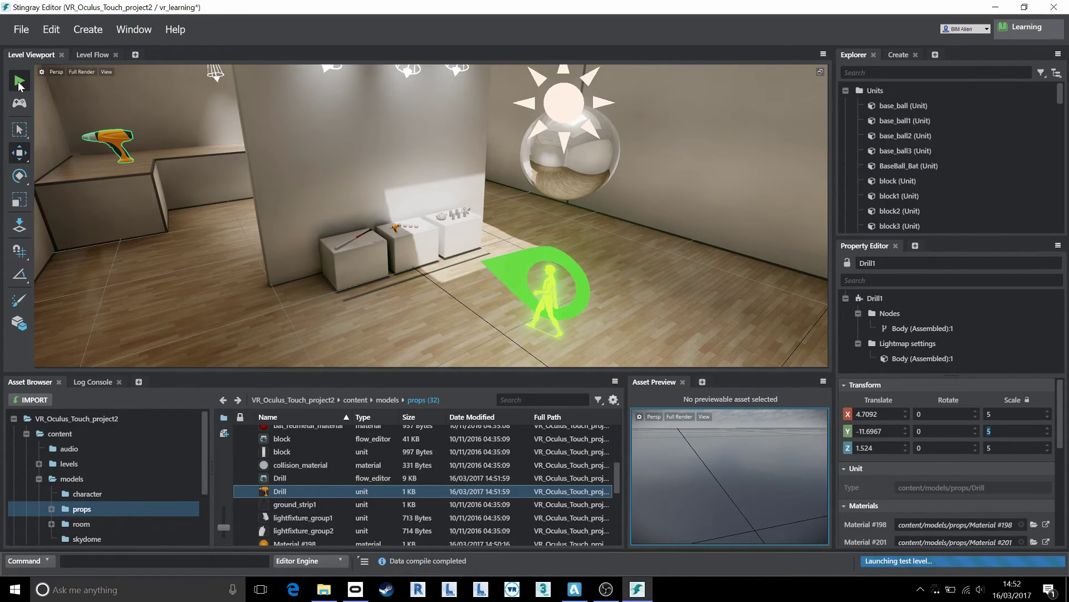